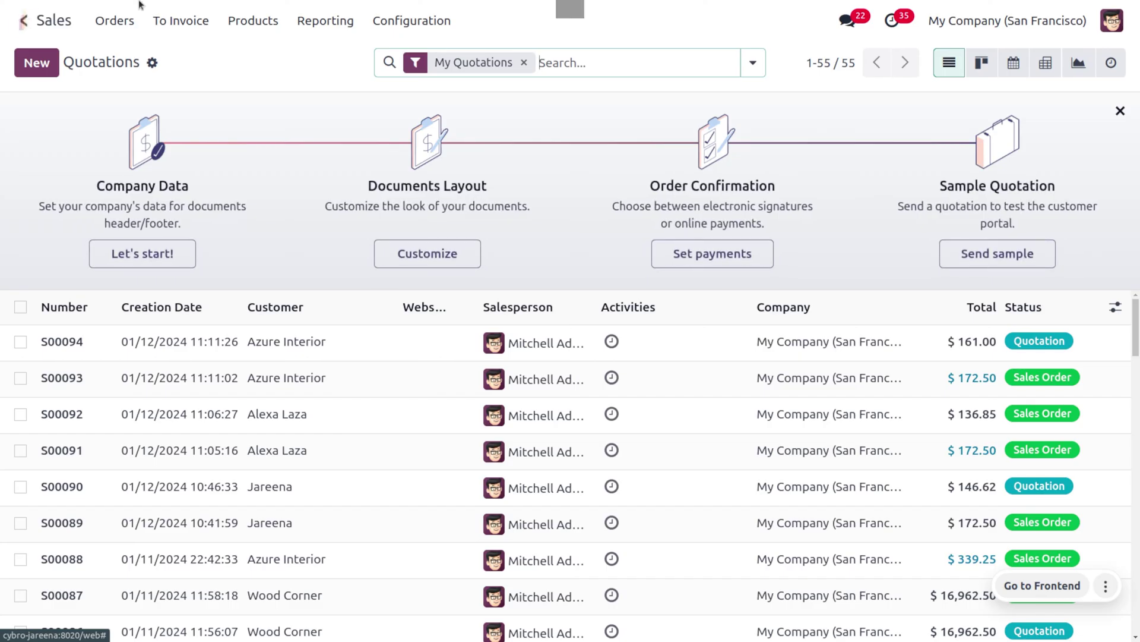
Step: Open the Sales settings and confirm Discounts, Loyalty & Gift Card is enabled under Pricing
{"action": "left_click", "coordinate": [418, 18]}
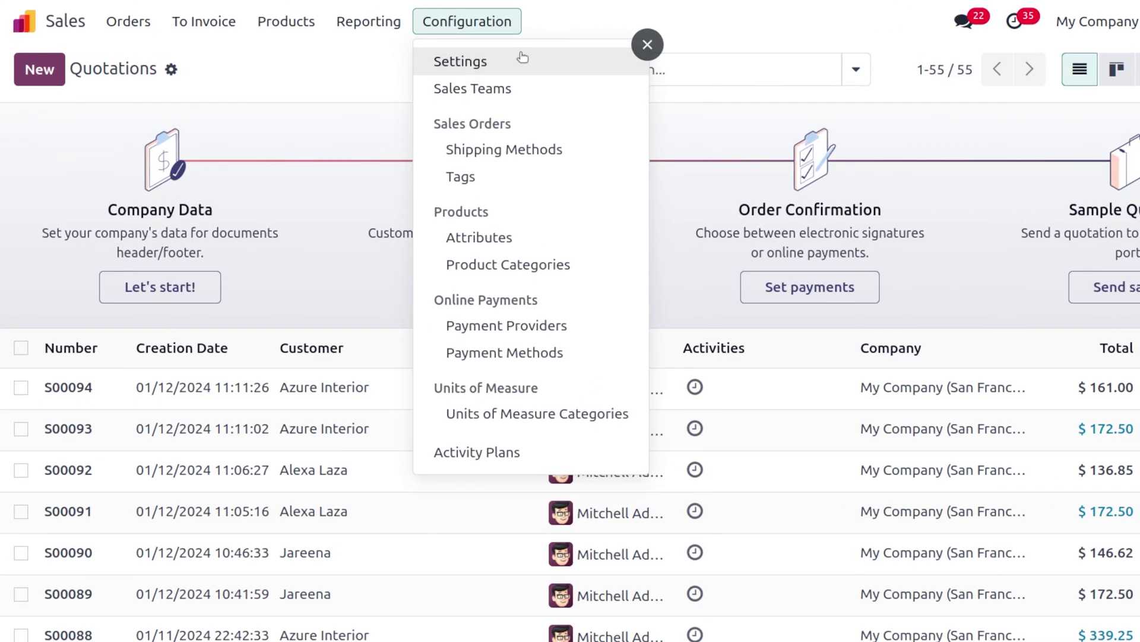
{"action": "left_click", "coordinate": [523, 60]}
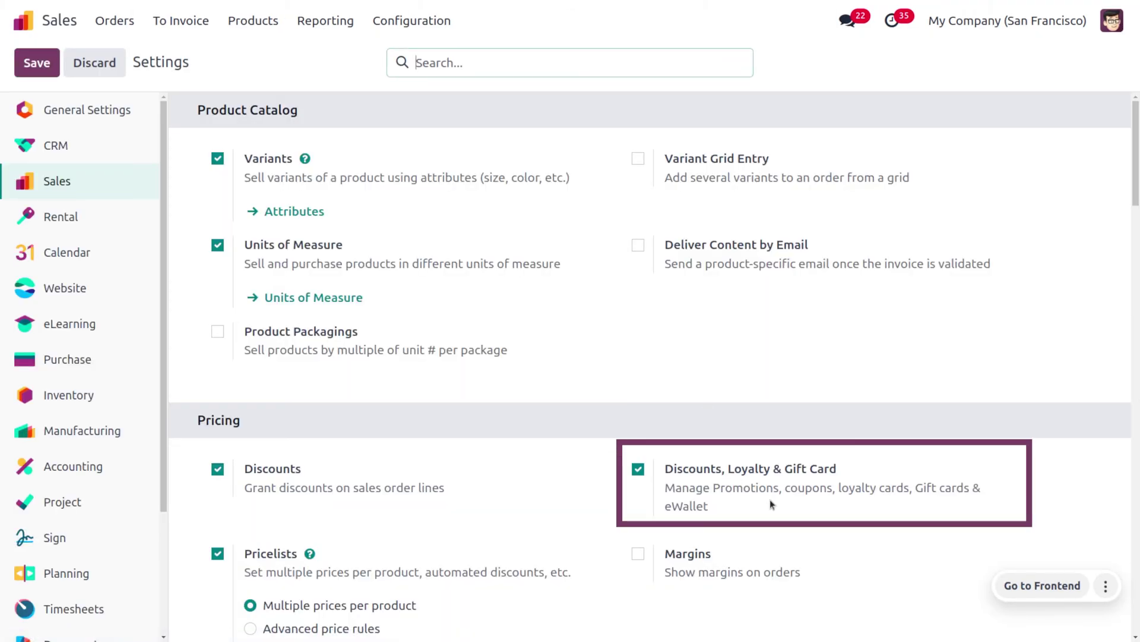
{"action": "mouse_move", "coordinate": [802, 502]}
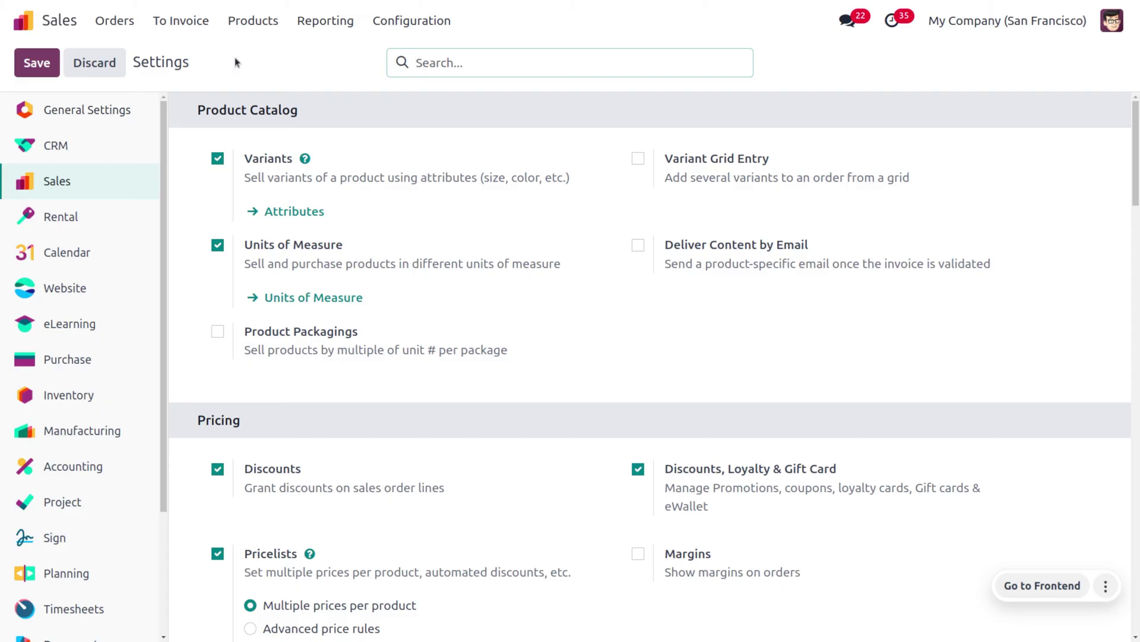
Step: Open the '15% on next order' program from the Discount & Loyalty list
{"action": "left_click", "coordinate": [251, 29]}
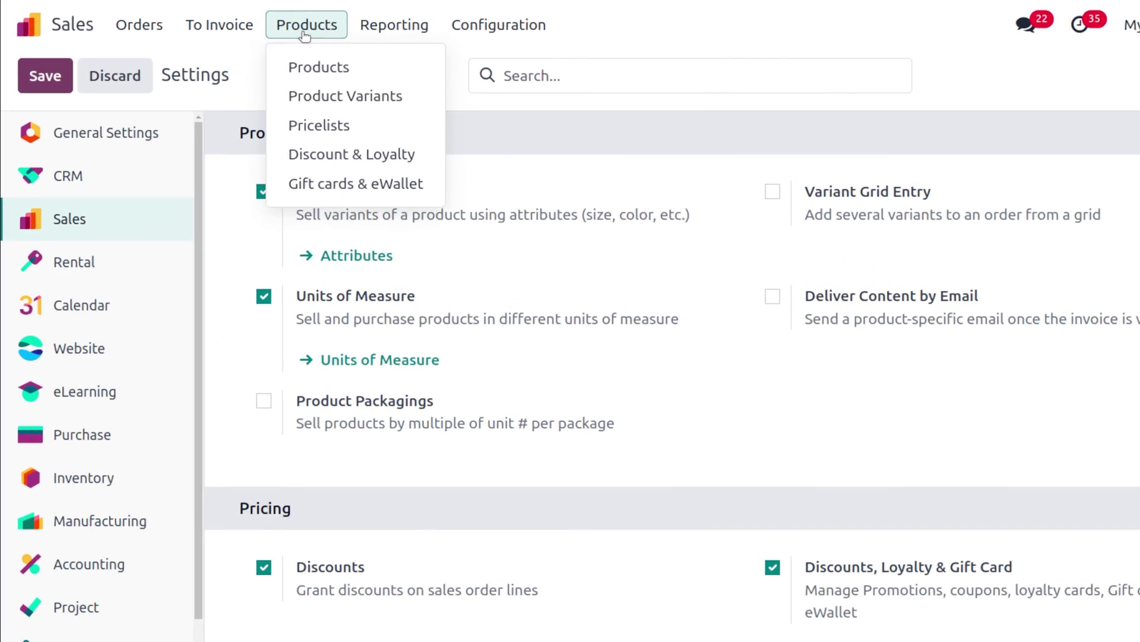
{"action": "left_click", "coordinate": [356, 155]}
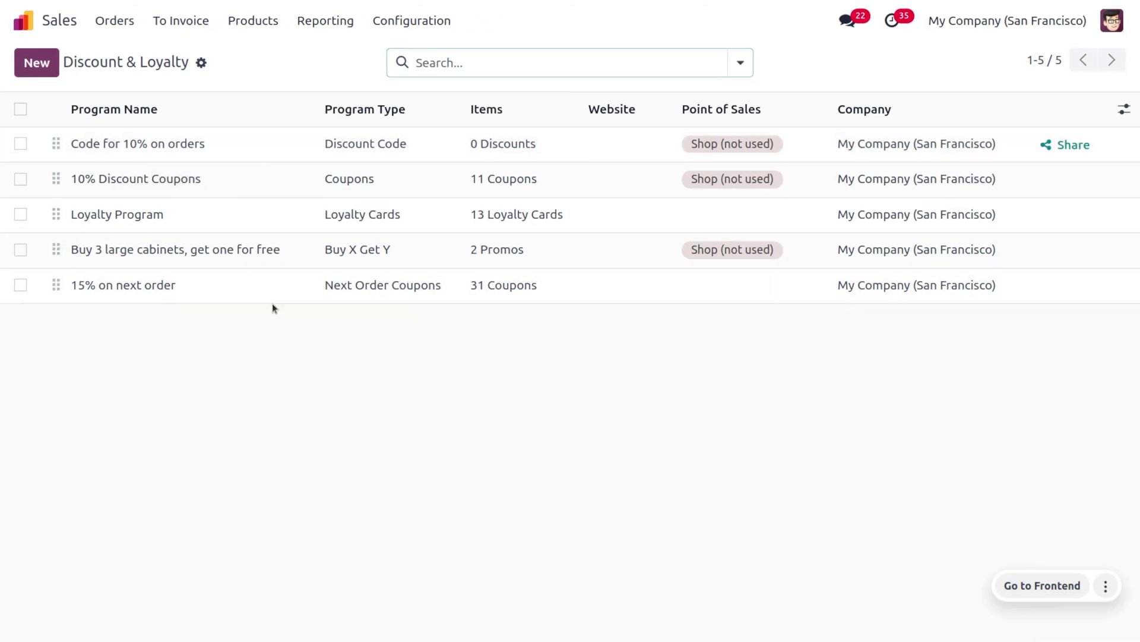
{"action": "left_click", "coordinate": [274, 297]}
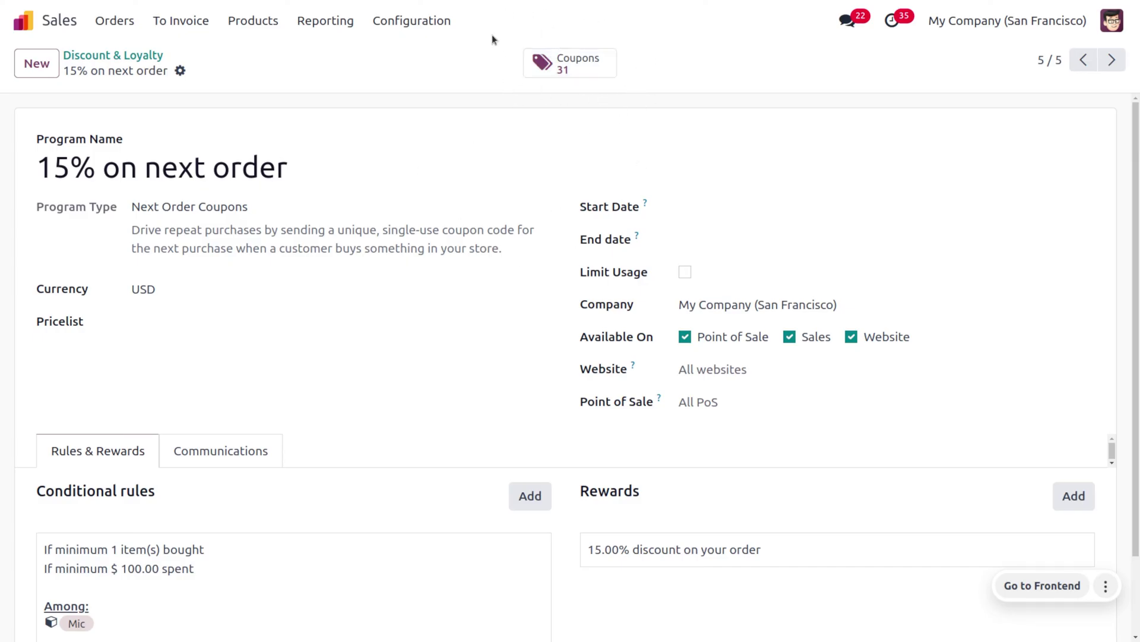
{"action": "left_click", "coordinate": [593, 76]}
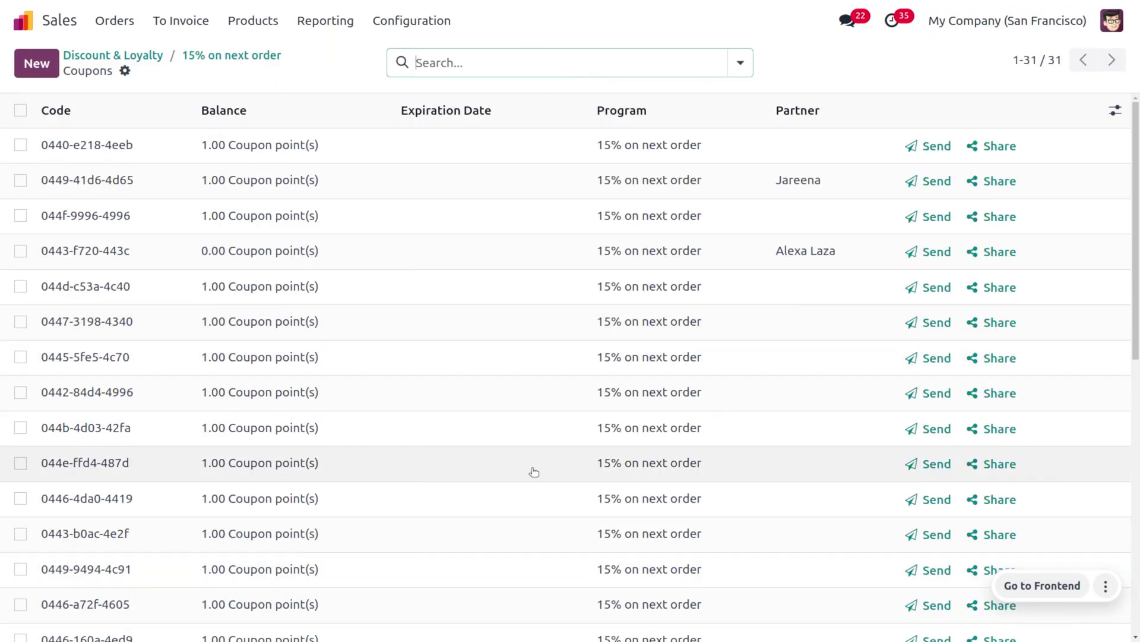
{"action": "left_click", "coordinate": [225, 58]}
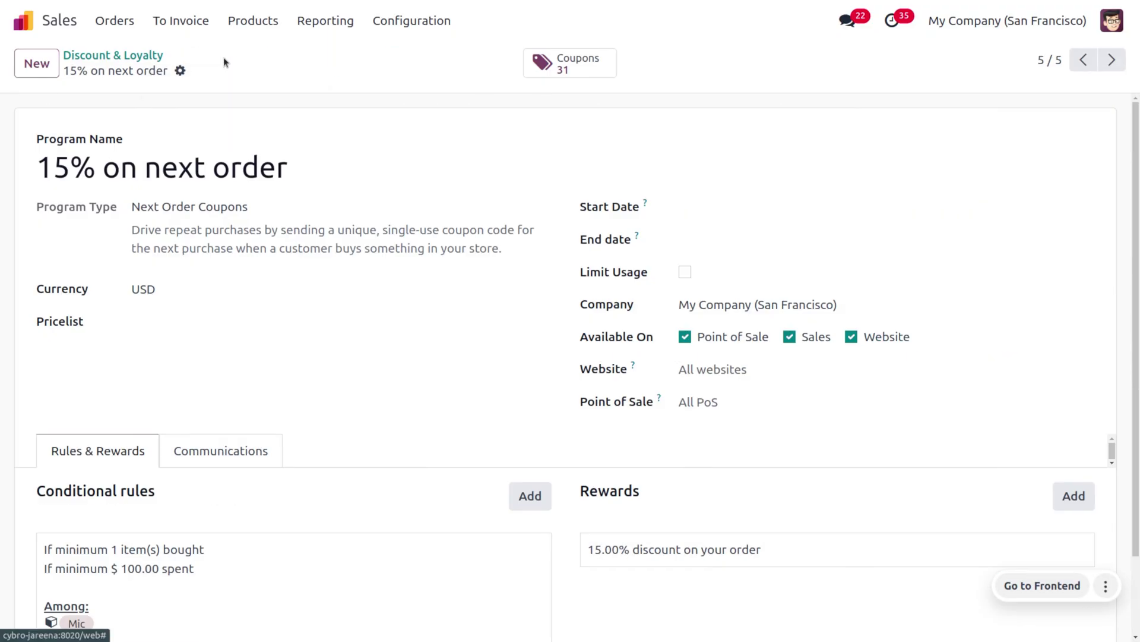
{"action": "scroll", "coordinate": [193, 511], "scroll_direction": "down", "scroll_amount": 2}
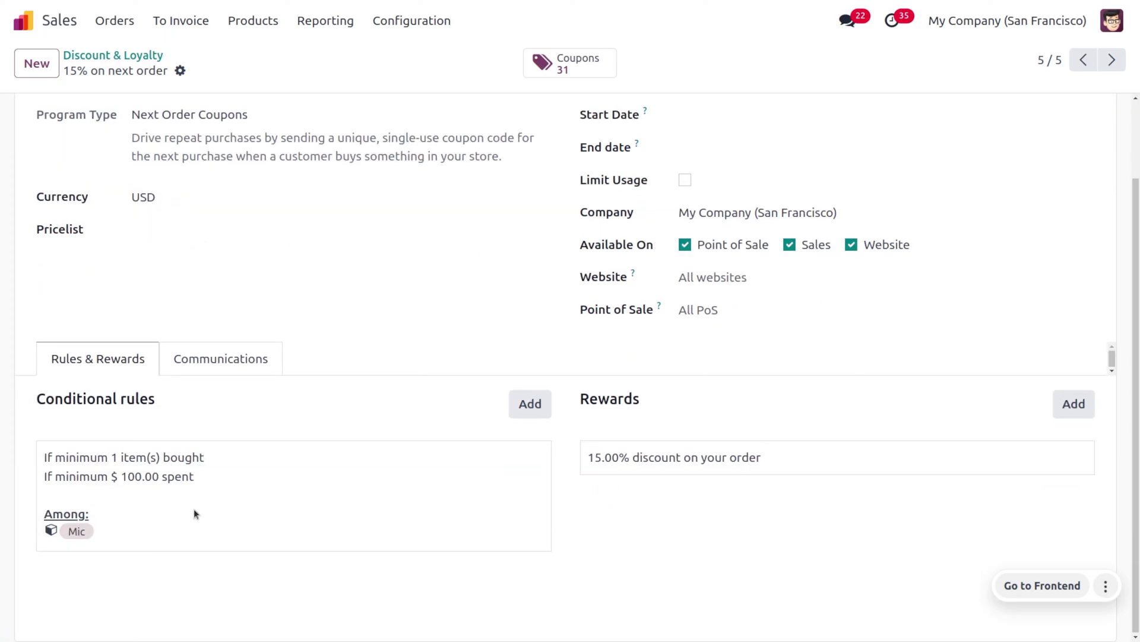
{"action": "left_click", "coordinate": [196, 513]}
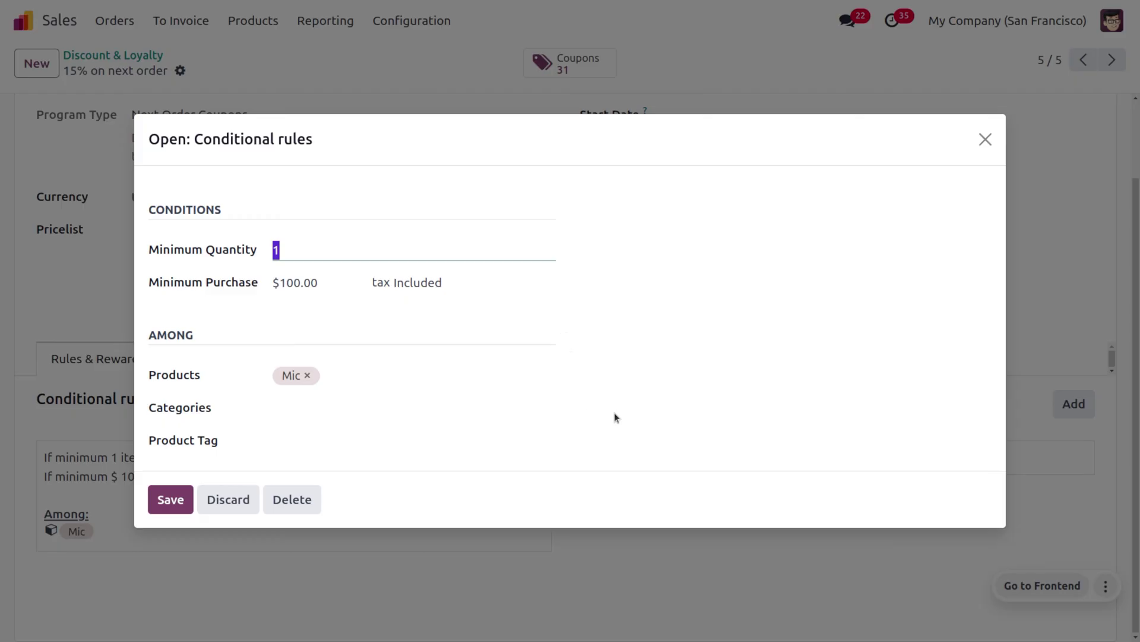
{"action": "left_click", "coordinate": [173, 499]}
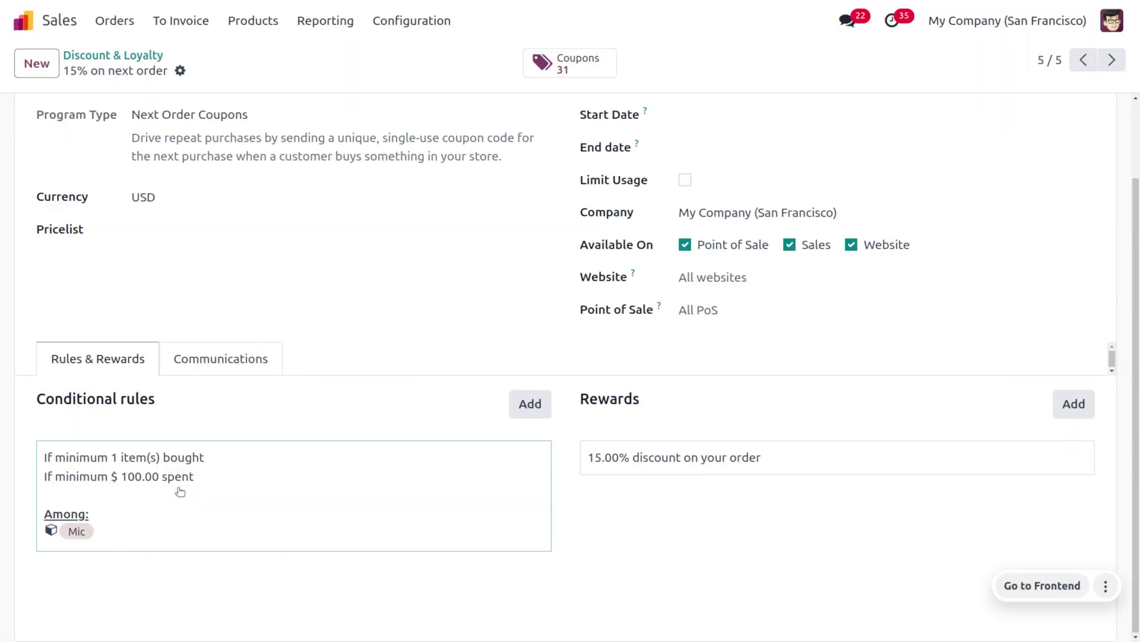
{"action": "left_click", "coordinate": [693, 459]}
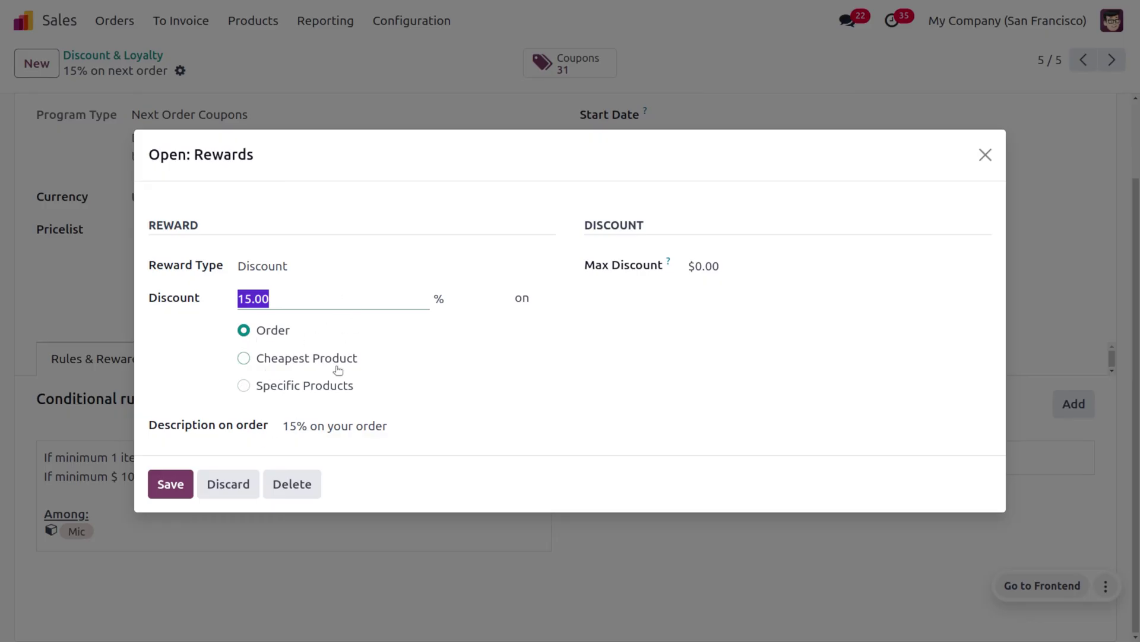
Step: Keep the reward type as Discount, leave Max Discount empty, and save the reward
{"action": "left_click", "coordinate": [285, 268]}
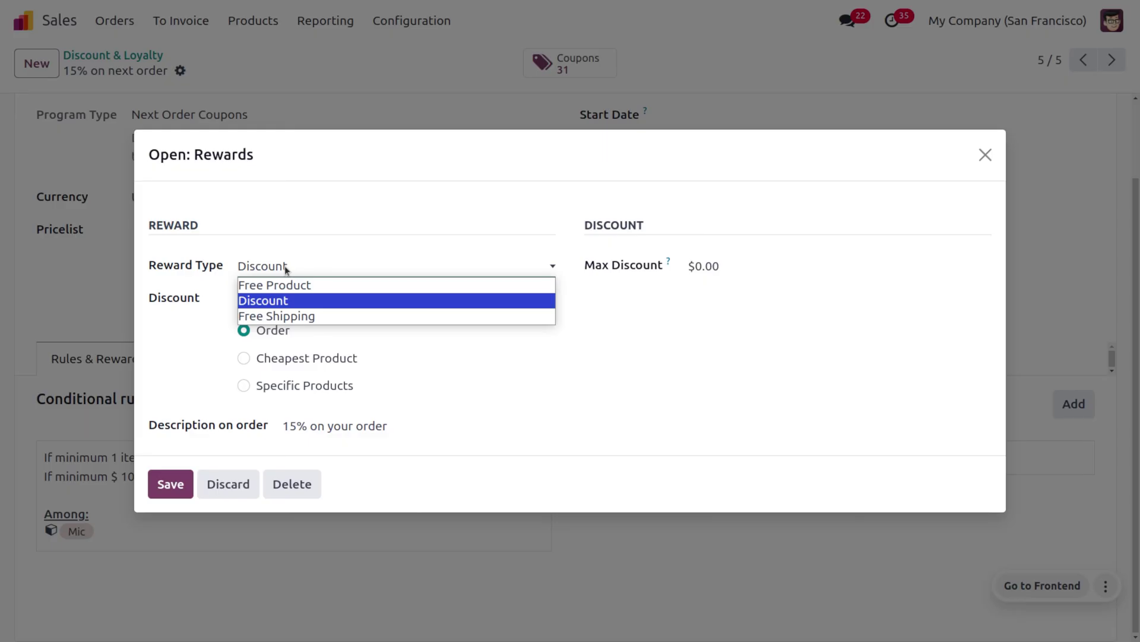
{"action": "left_click", "coordinate": [308, 237]}
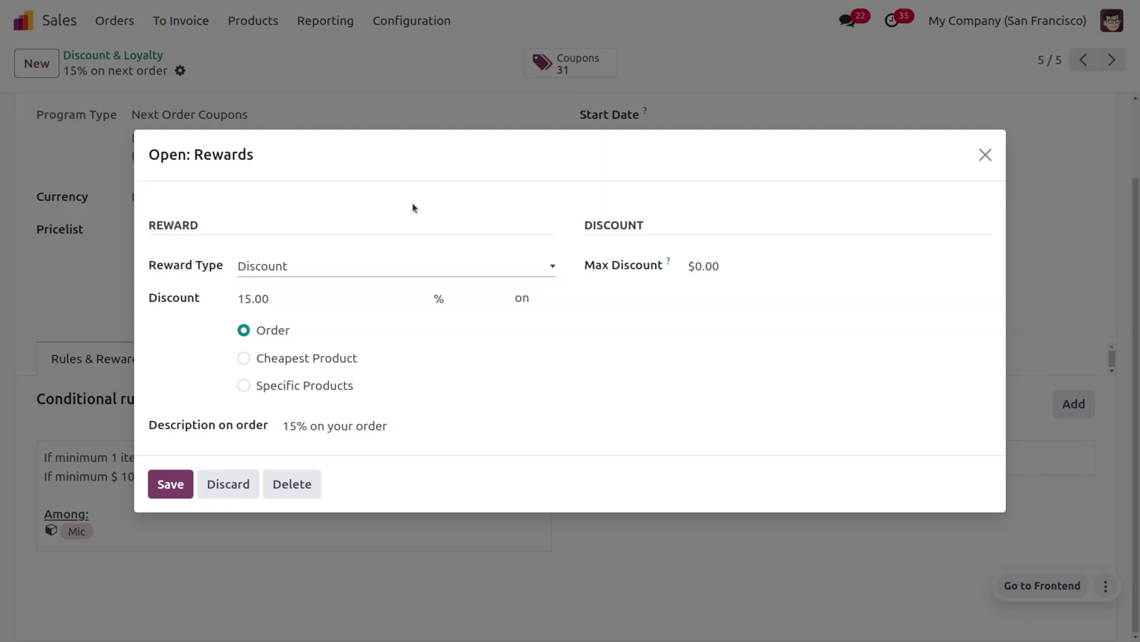
{"action": "left_click", "coordinate": [750, 273]}
{"action": "key", "text": "BackSpace"}
{"action": "type", "text": "10"}
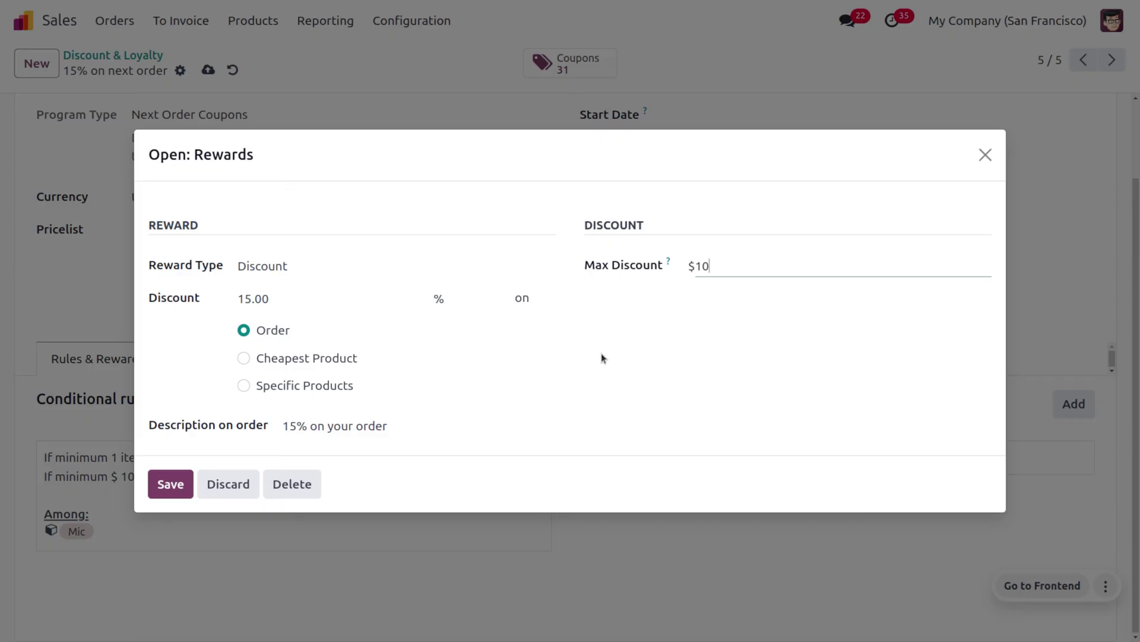
{"action": "key", "text": "BackSpace"}
{"action": "key", "text": "BackSpace"}
{"action": "left_click", "coordinate": [170, 484]}
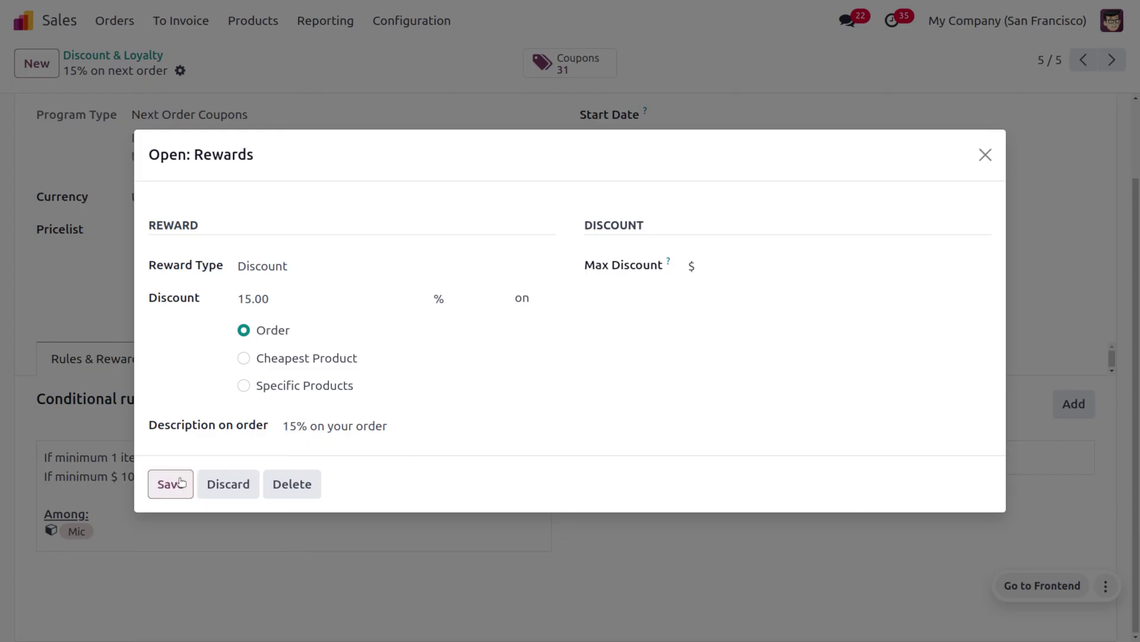
{"action": "scroll", "coordinate": [255, 120], "scroll_direction": "up", "scroll_amount": 2}
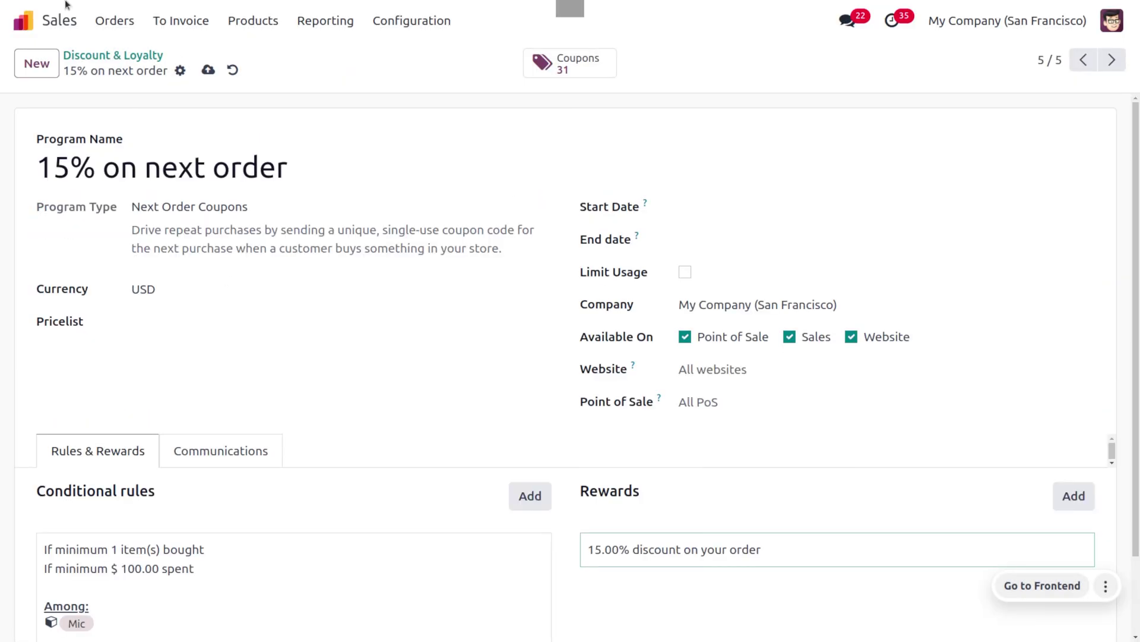
Step: Create a new quotation for the customer with one Mic on the order line
{"action": "left_click", "coordinate": [105, 25]}
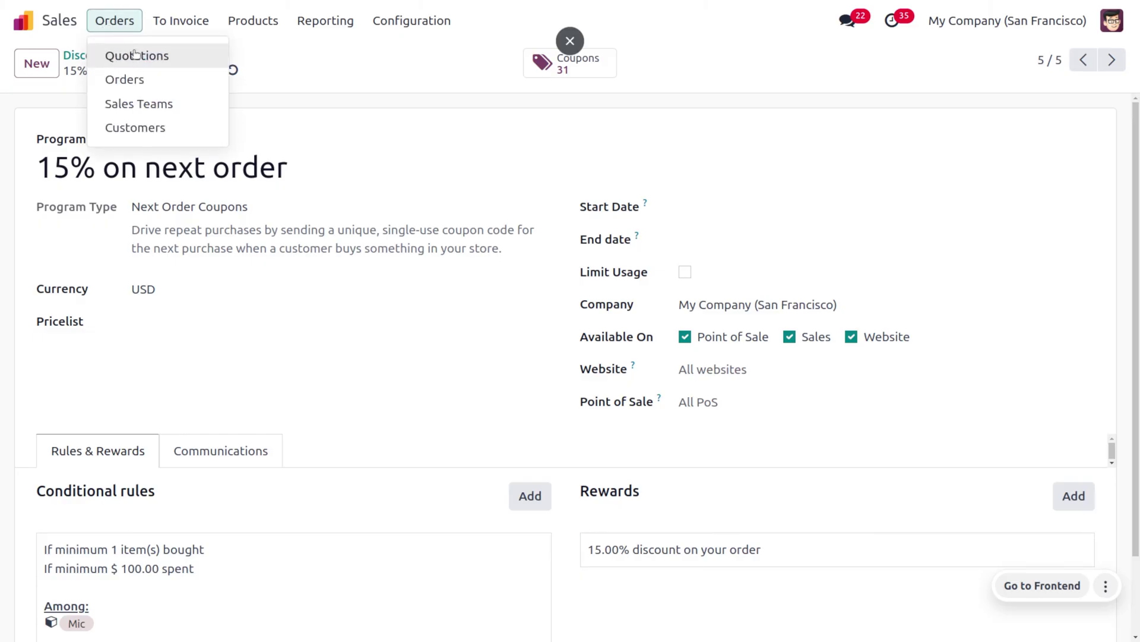
{"action": "left_click", "coordinate": [64, 58]}
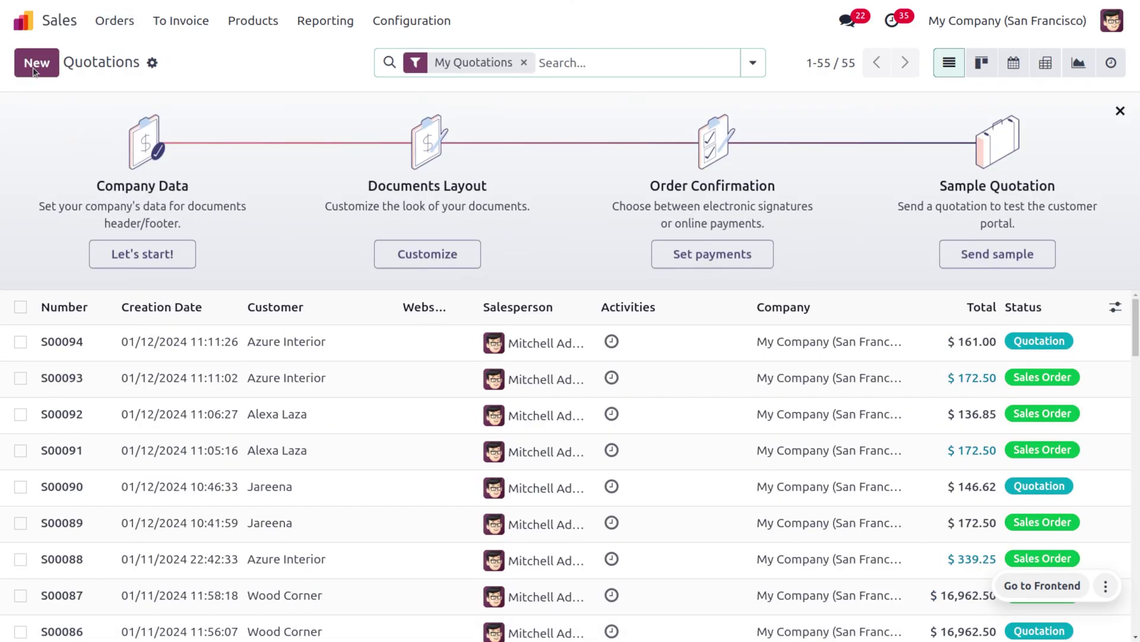
{"action": "left_click", "coordinate": [37, 63]}
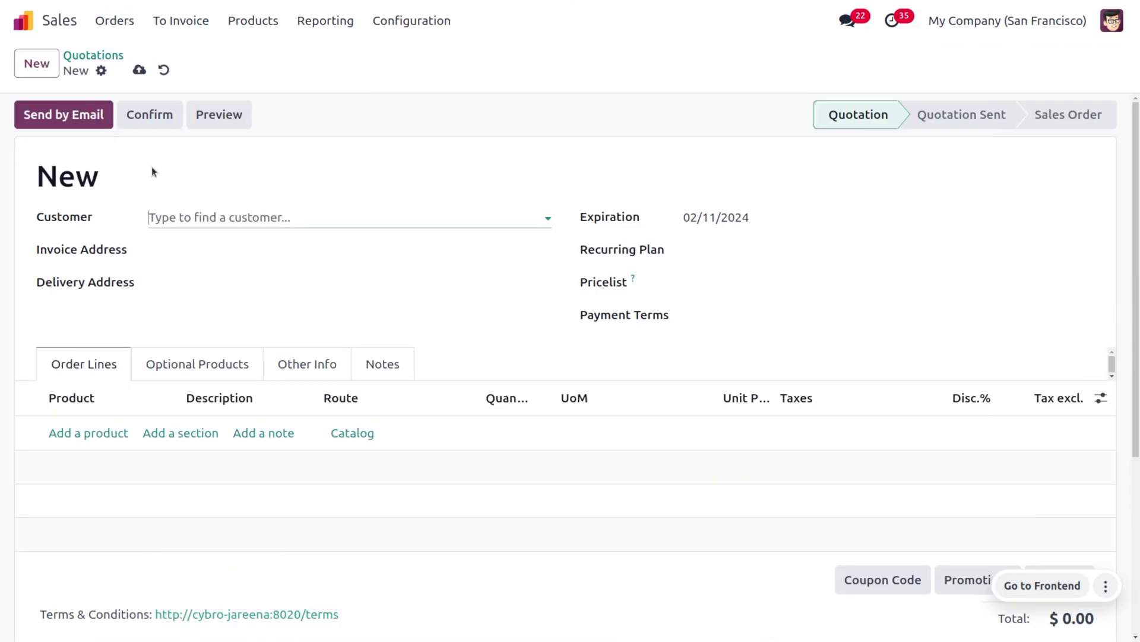
{"action": "left_click", "coordinate": [207, 209]}
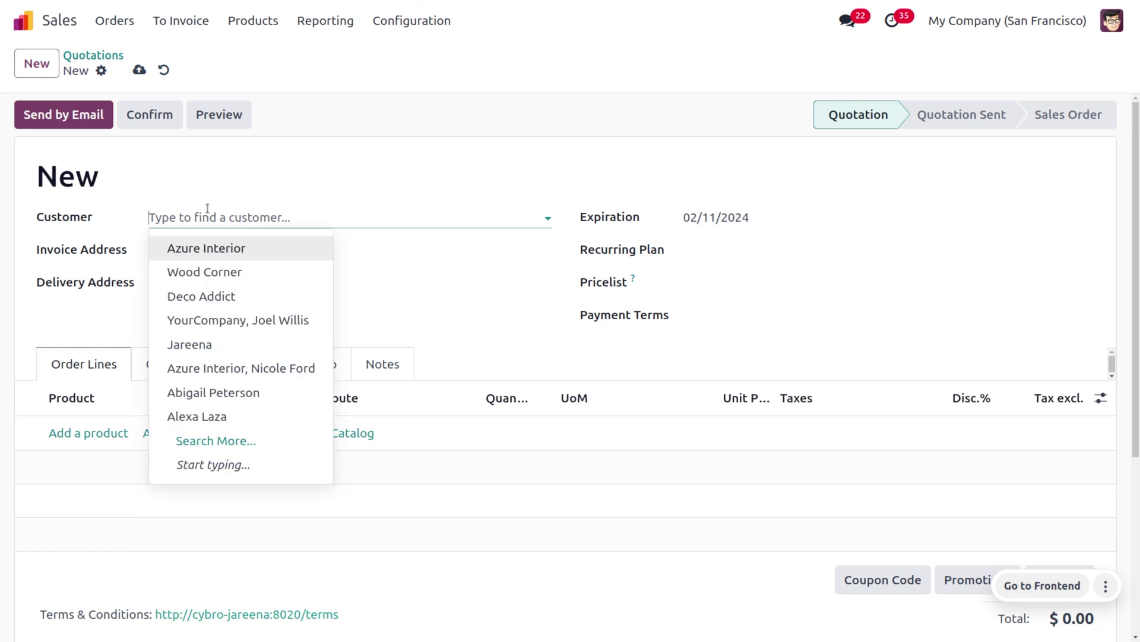
{"action": "left_click", "coordinate": [231, 341]}
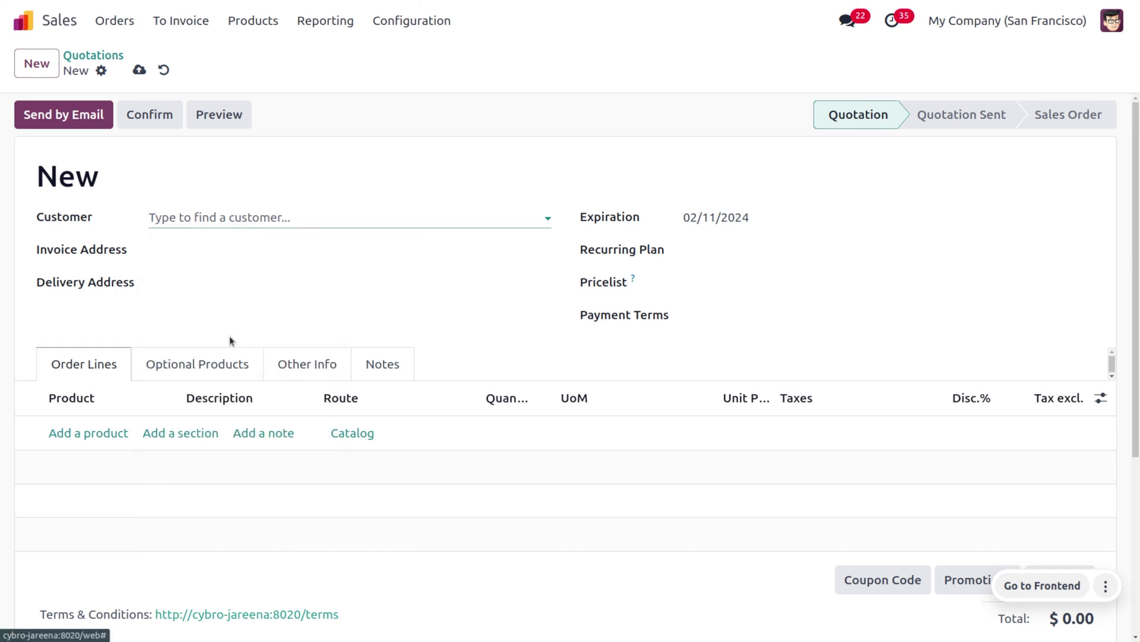
{"action": "left_click", "coordinate": [89, 433]}
{"action": "left_click", "coordinate": [91, 433]}
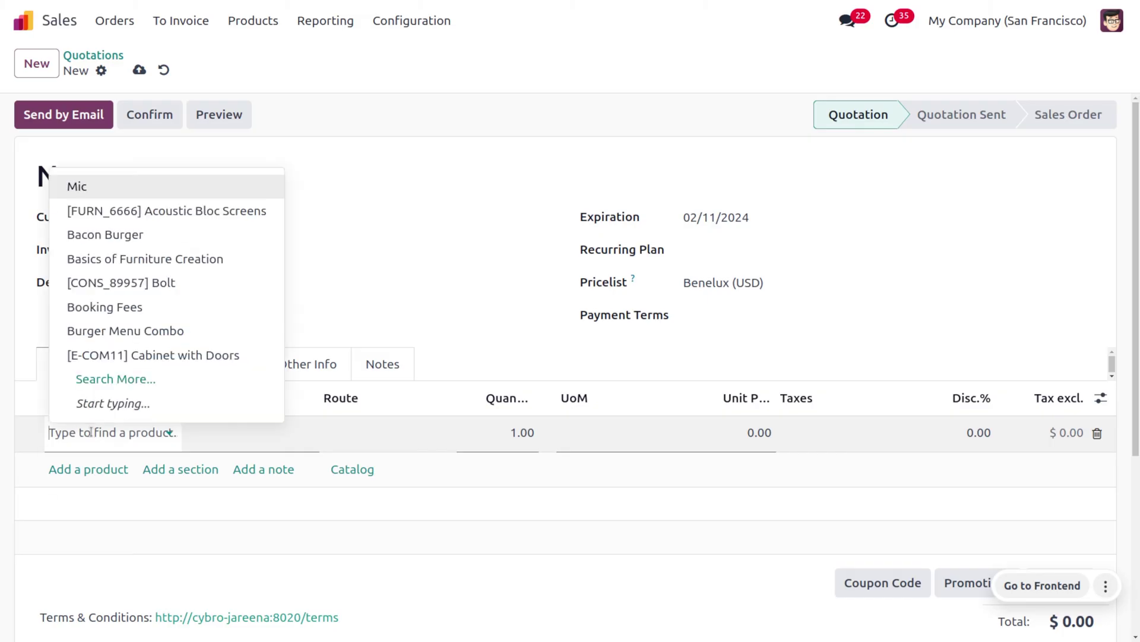
{"action": "key", "text": "Return"}
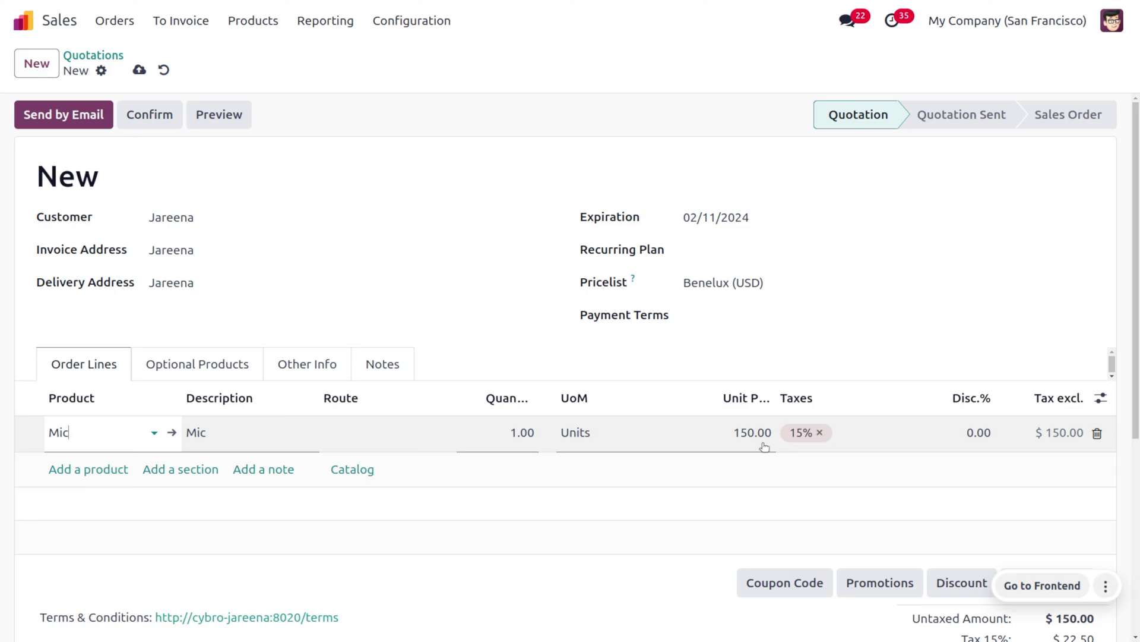
Step: Save the Mic quotation and confirm it as a sales order
{"action": "left_click", "coordinate": [139, 71]}
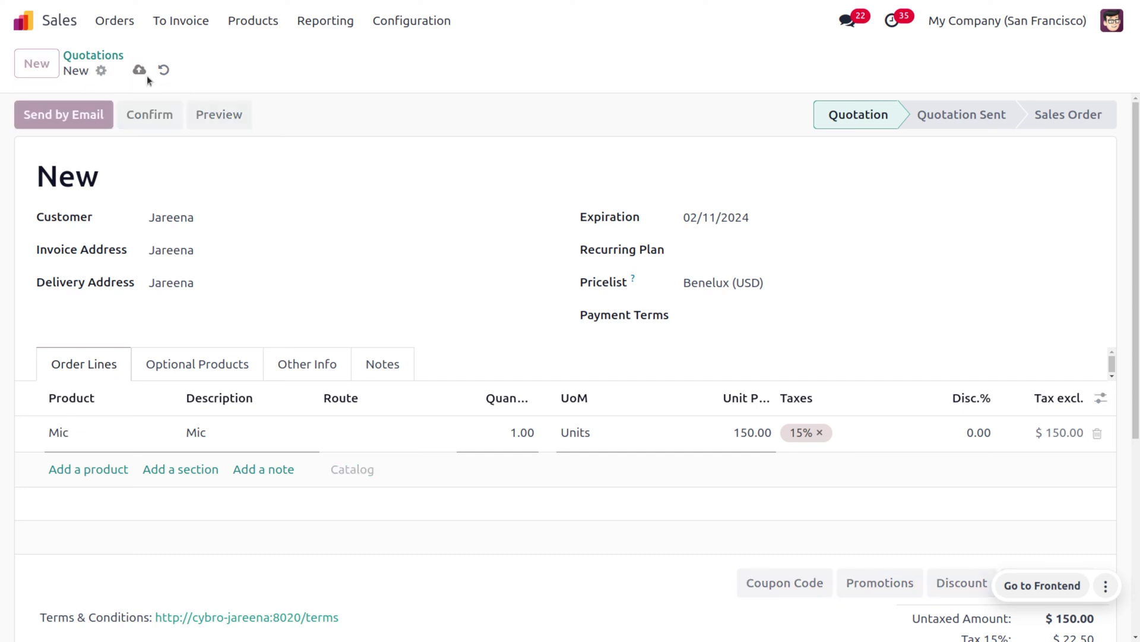
{"action": "left_click", "coordinate": [170, 115]}
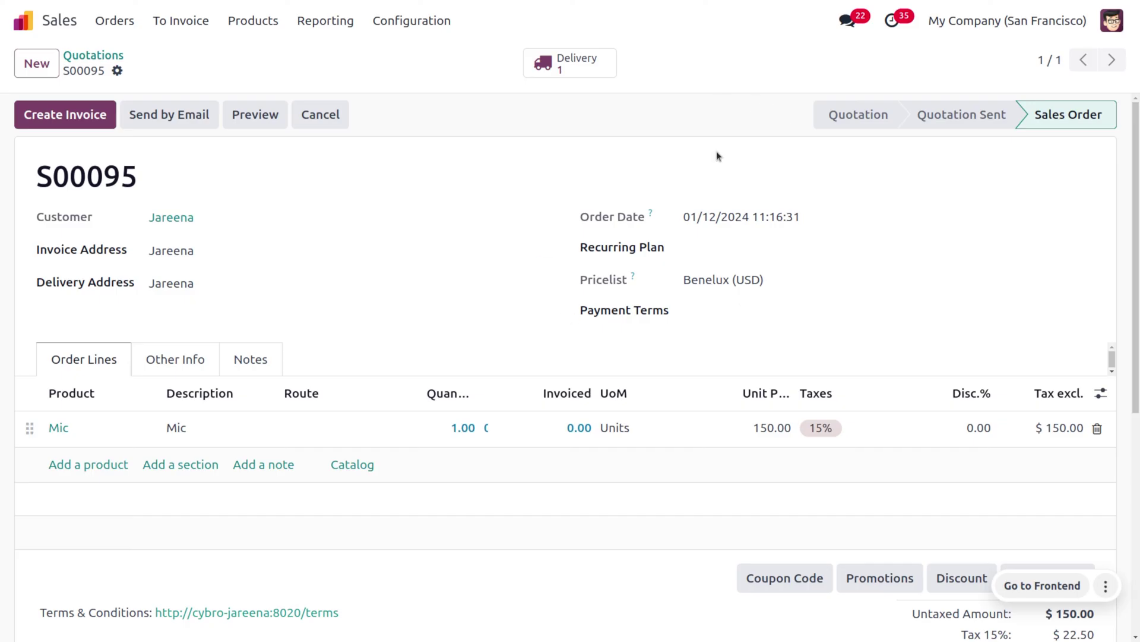
{"action": "left_click", "coordinate": [253, 20]}
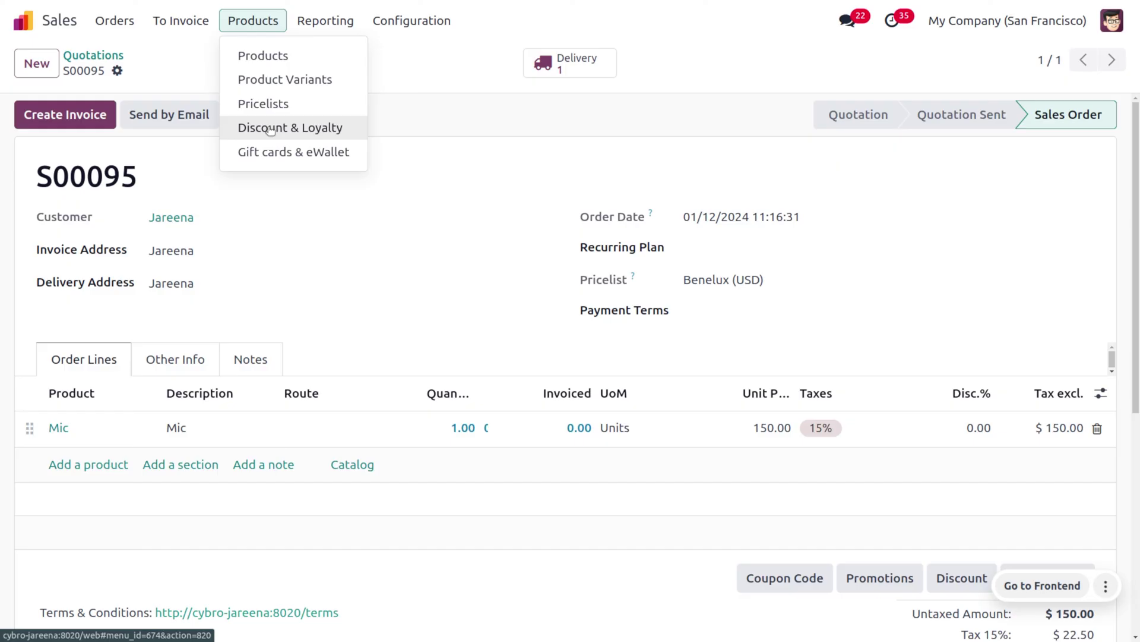
Step: Open the first coupon of the '15% on next order' program and copy its code
{"action": "left_click", "coordinate": [271, 131]}
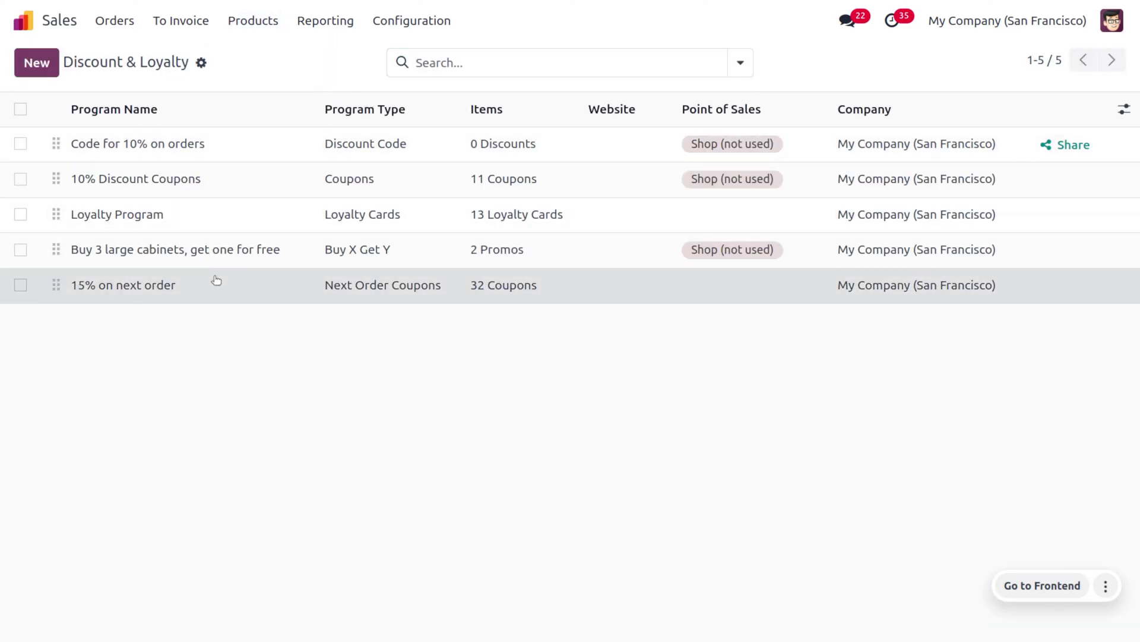
{"action": "left_click", "coordinate": [217, 282]}
{"action": "left_click", "coordinate": [542, 64]}
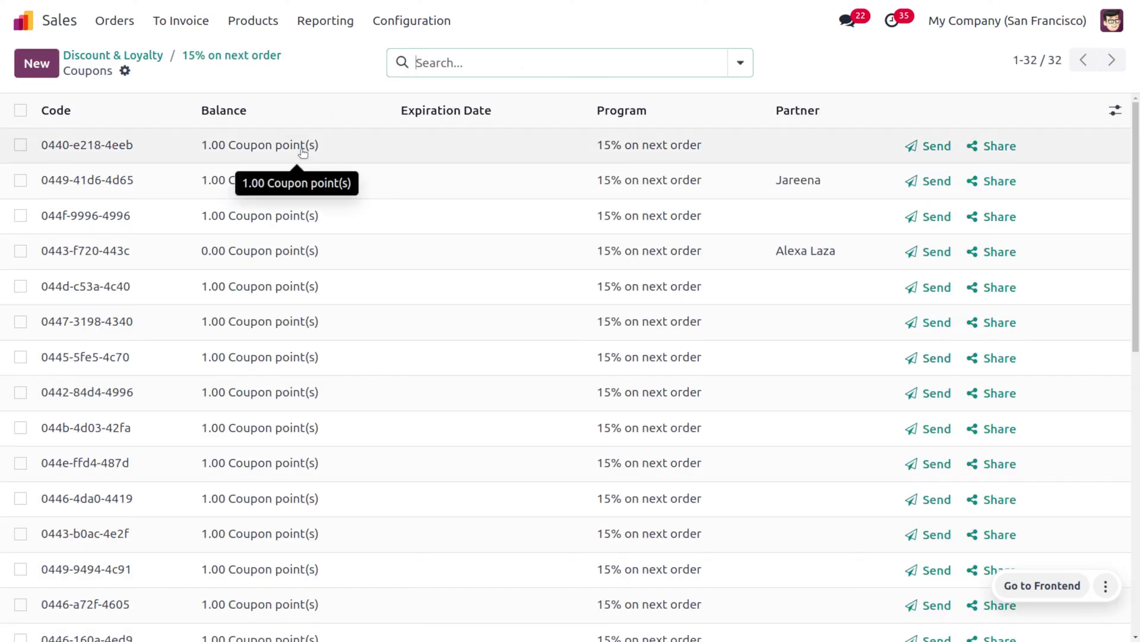
{"action": "left_click", "coordinate": [112, 151]}
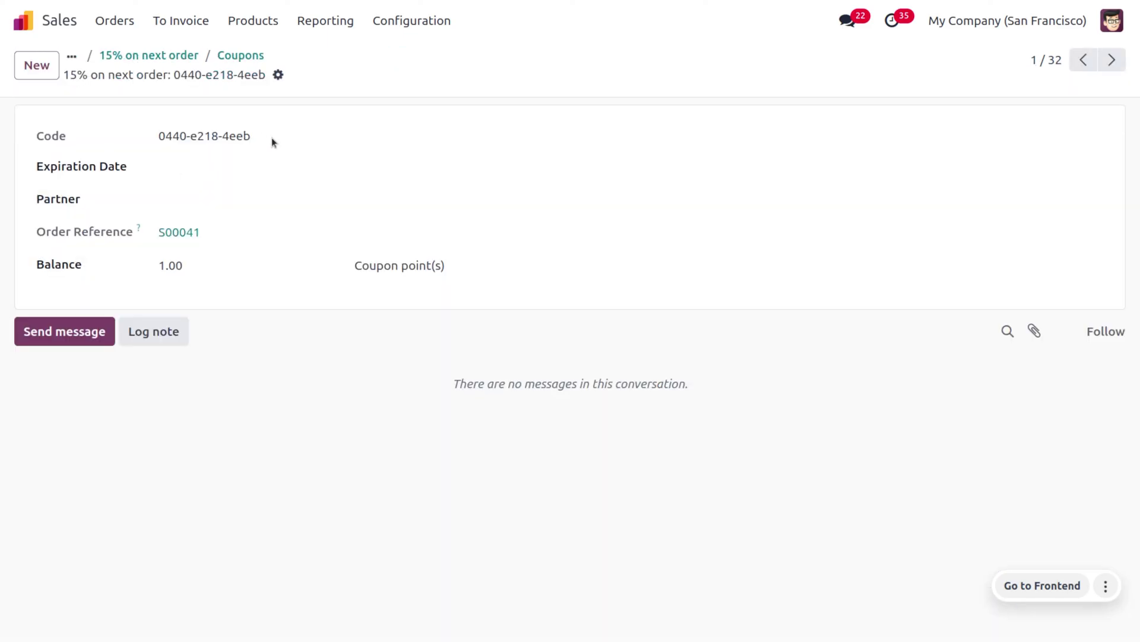
{"action": "left_click_drag", "start_coordinate": [272, 137], "coordinate": [164, 133]}
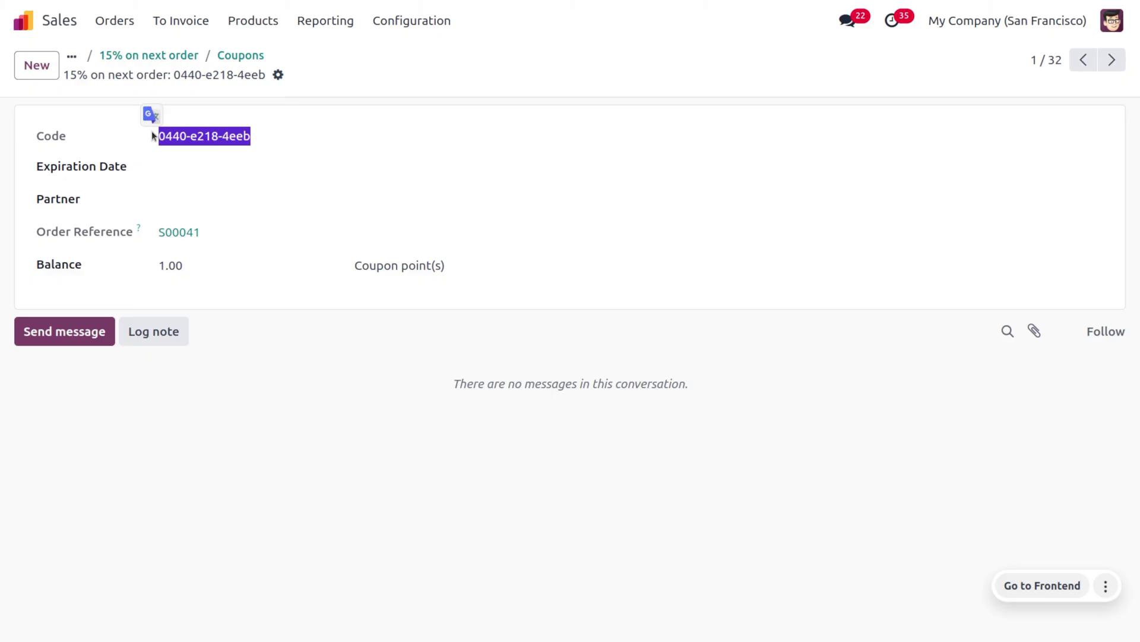
Step: Set the coupon's Partner to the customer and save the coupon
{"action": "left_click", "coordinate": [236, 196]}
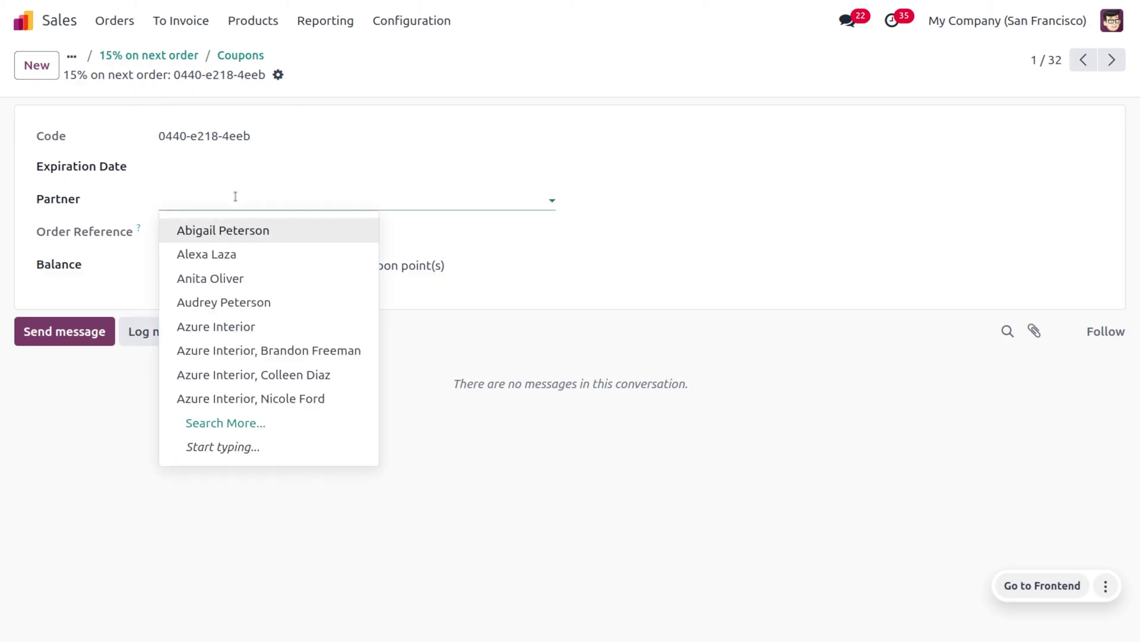
{"action": "type", "text": "Jar"}
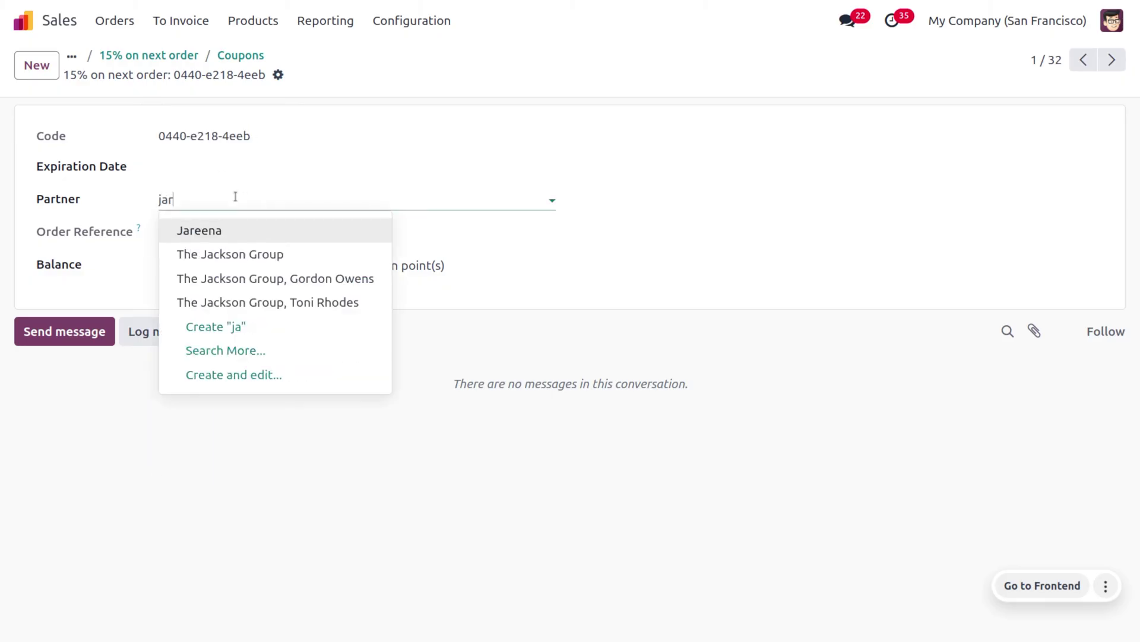
{"action": "key", "text": "Return"}
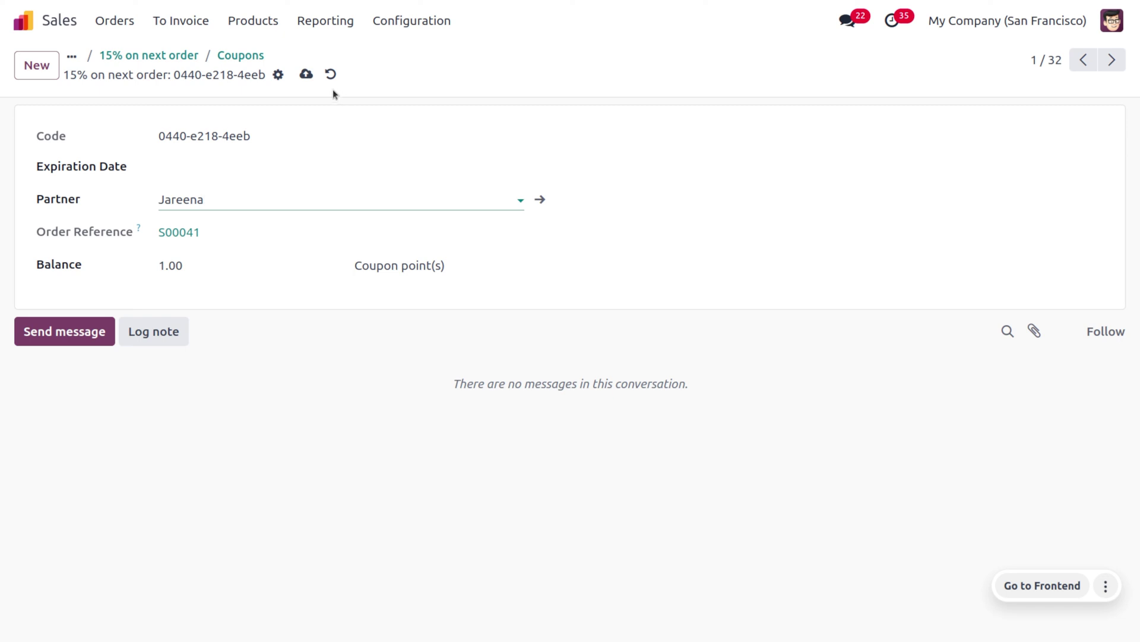
{"action": "left_click", "coordinate": [305, 74]}
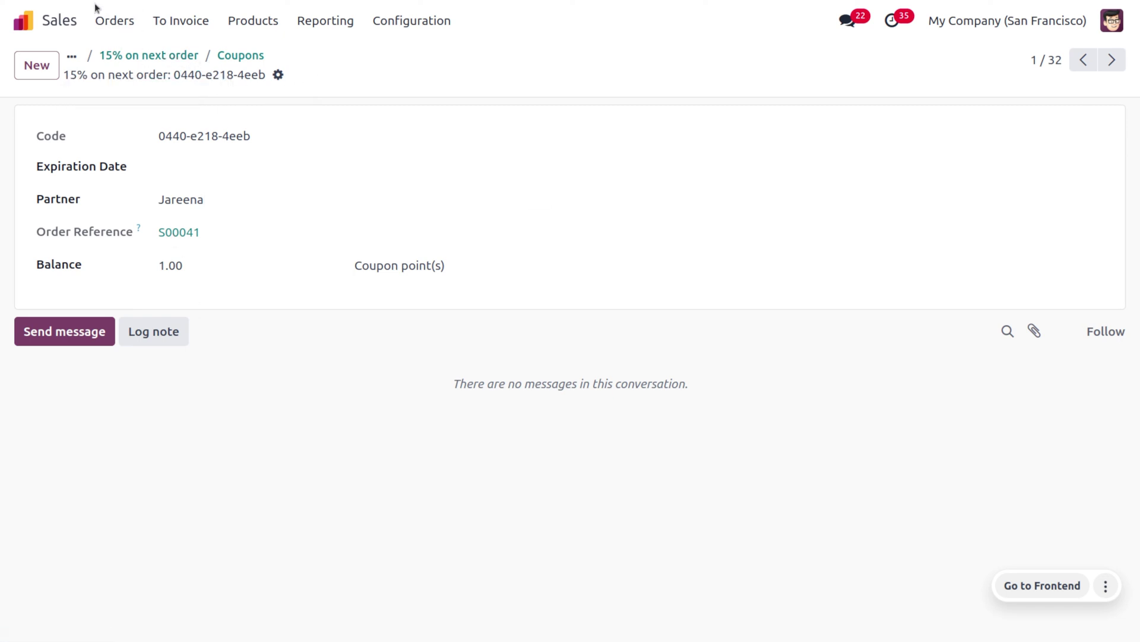
{"action": "left_click", "coordinate": [114, 22]}
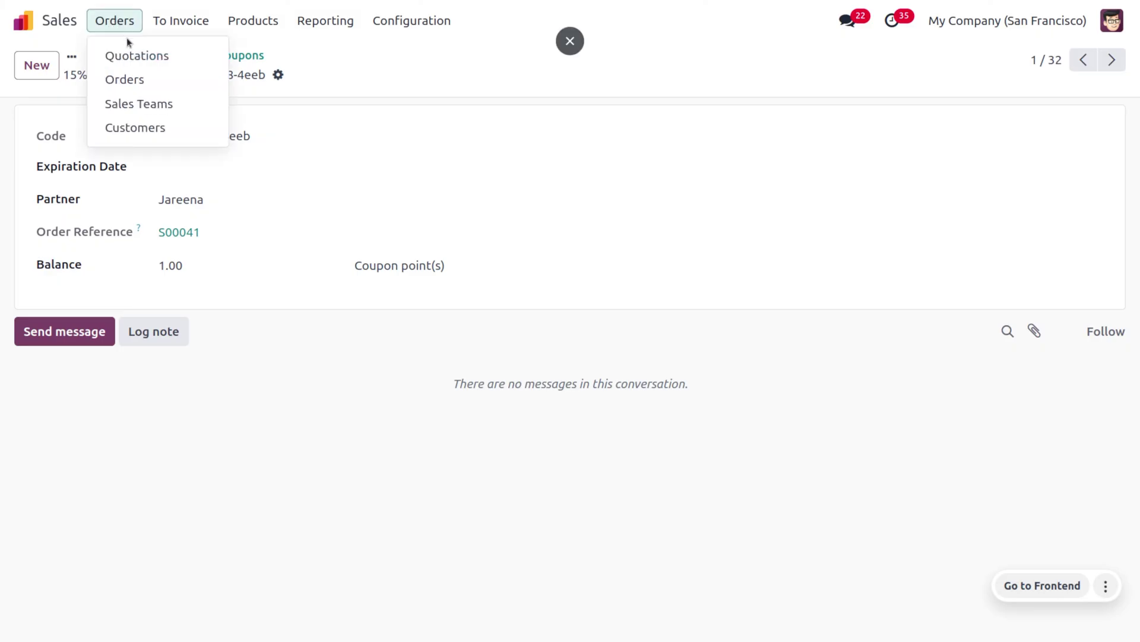
Step: Create a new quotation for the customer with one [E-COM11] Cabinet with Doors at 140.00
{"action": "left_click", "coordinate": [117, 54]}
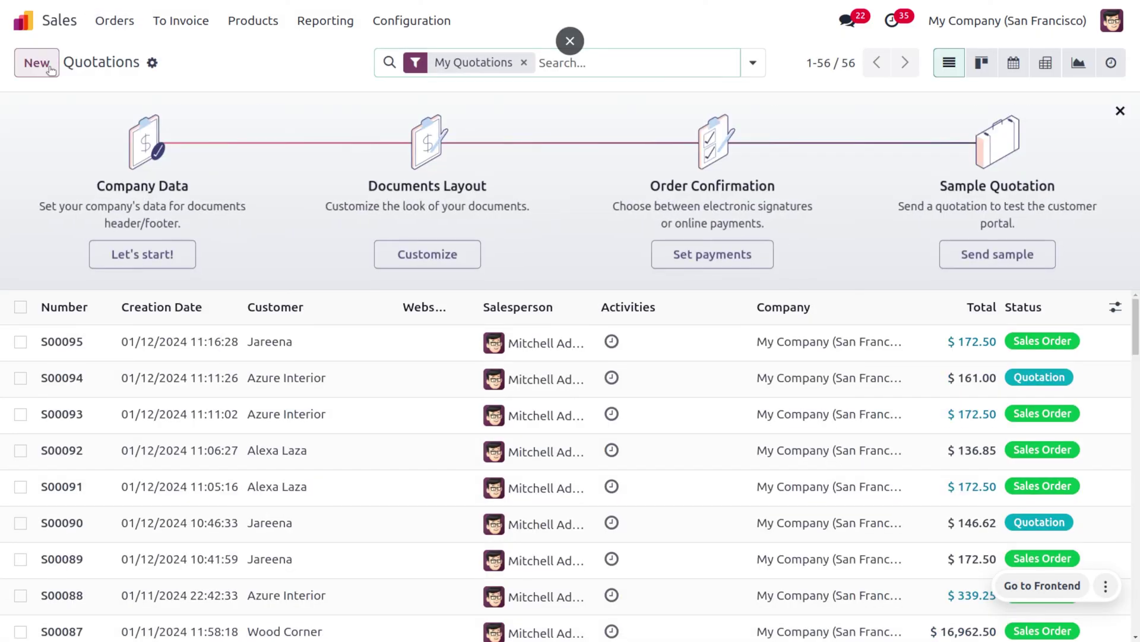
{"action": "left_click", "coordinate": [37, 63]}
{"action": "left_click", "coordinate": [166, 219]}
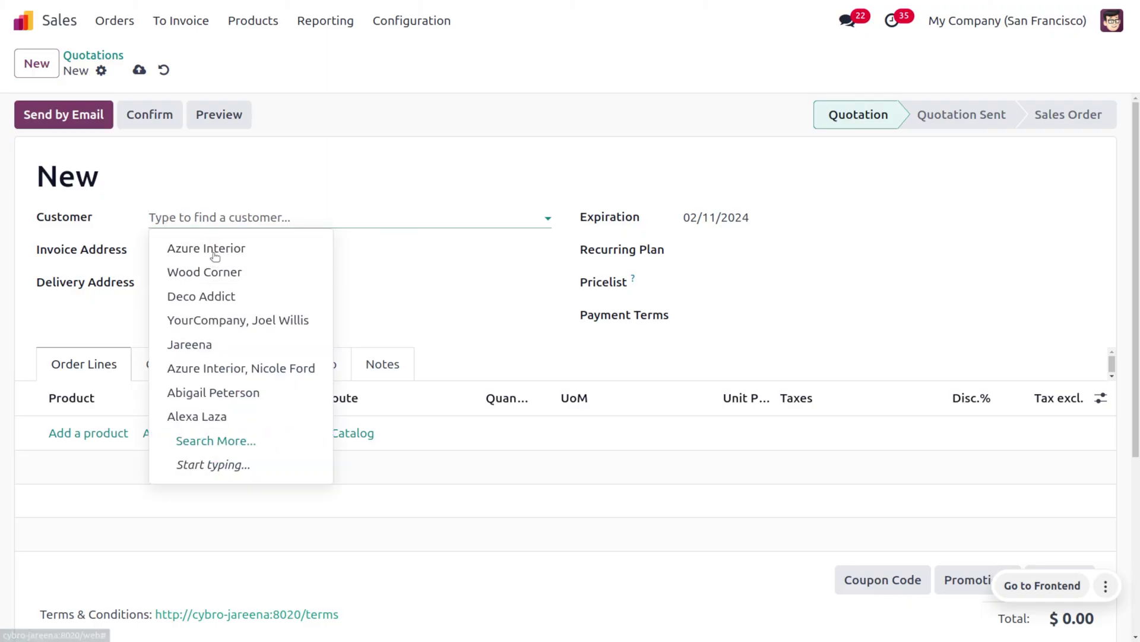
{"action": "left_click", "coordinate": [231, 347]}
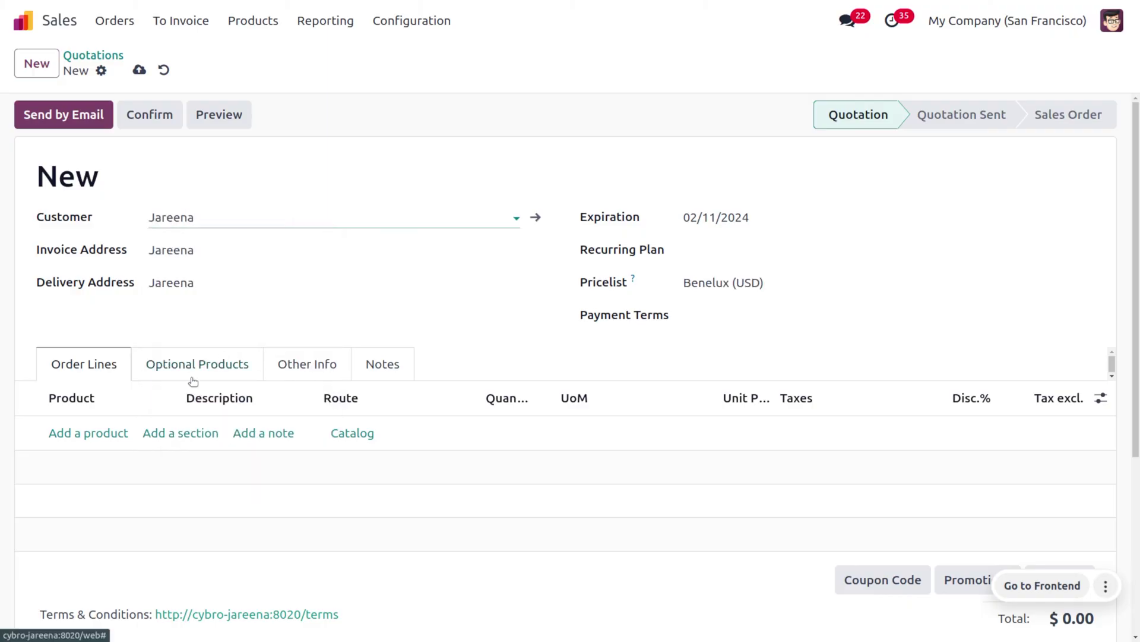
{"action": "left_click", "coordinate": [110, 432]}
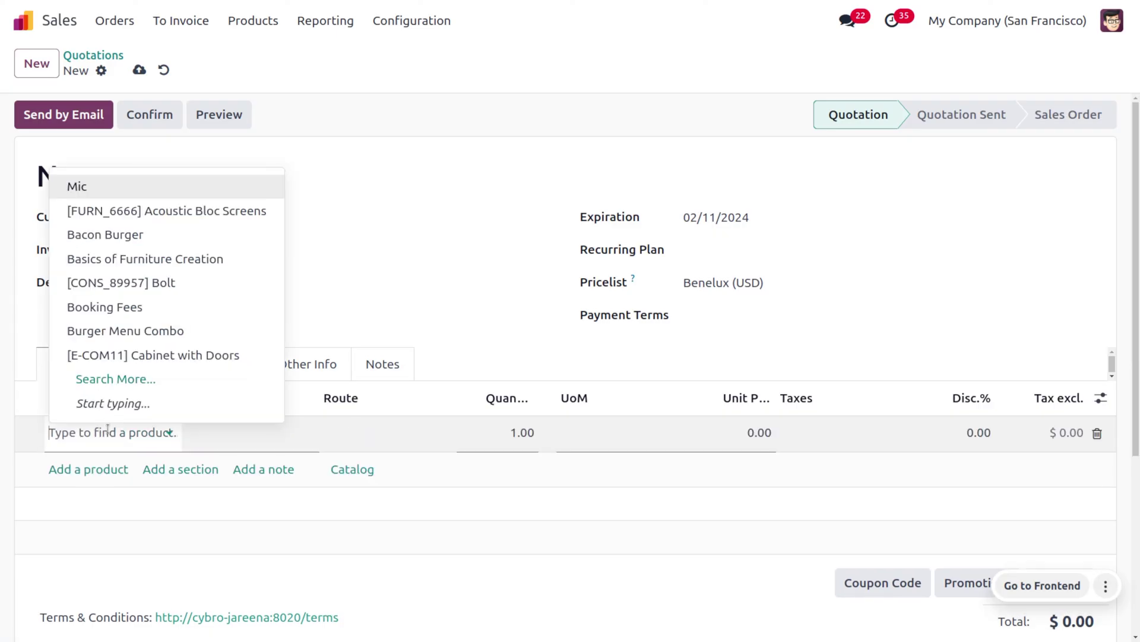
{"action": "left_click", "coordinate": [181, 357]}
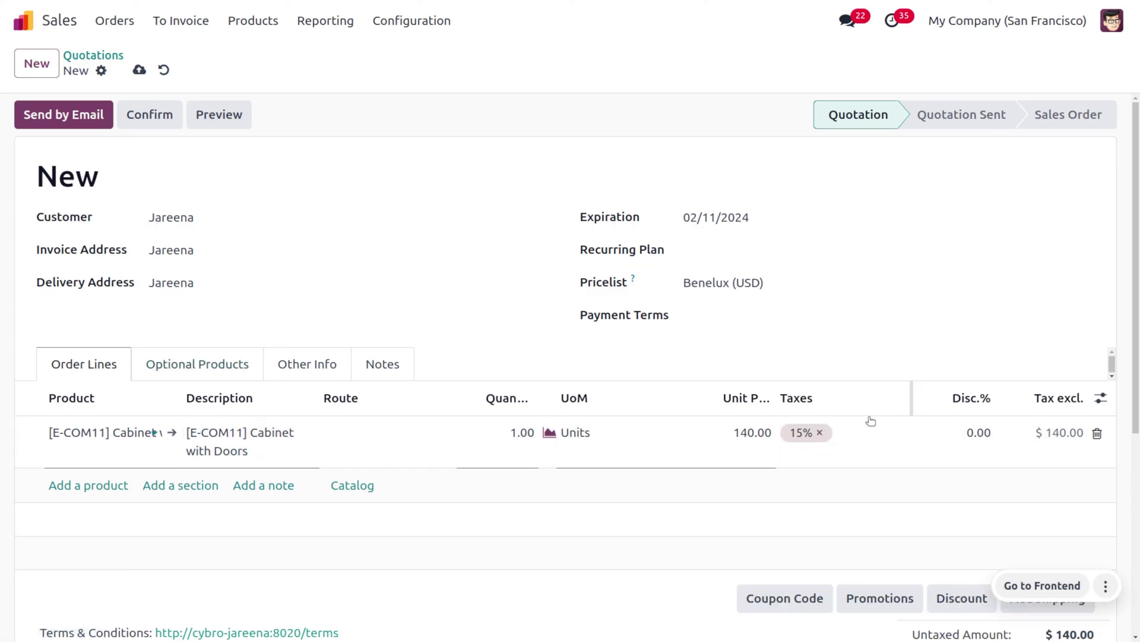
Step: Redeem the copied coupon code and add the '15% on your order' reward (-21.00)
{"action": "left_click", "coordinate": [809, 599]}
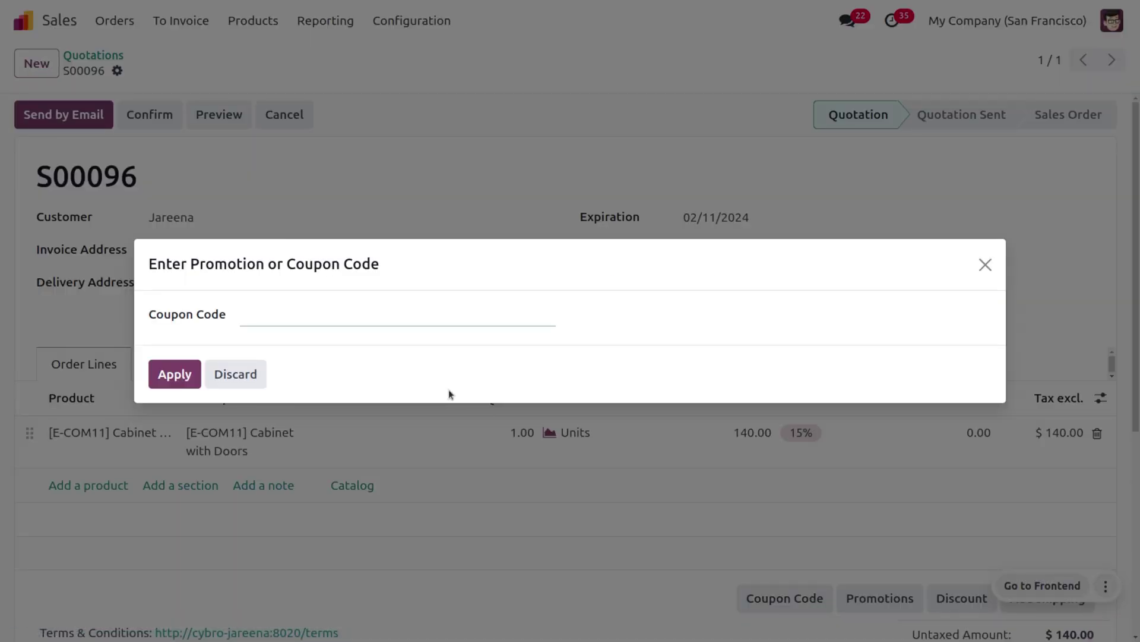
{"action": "type", "text": "0440-e218-4eeb"}
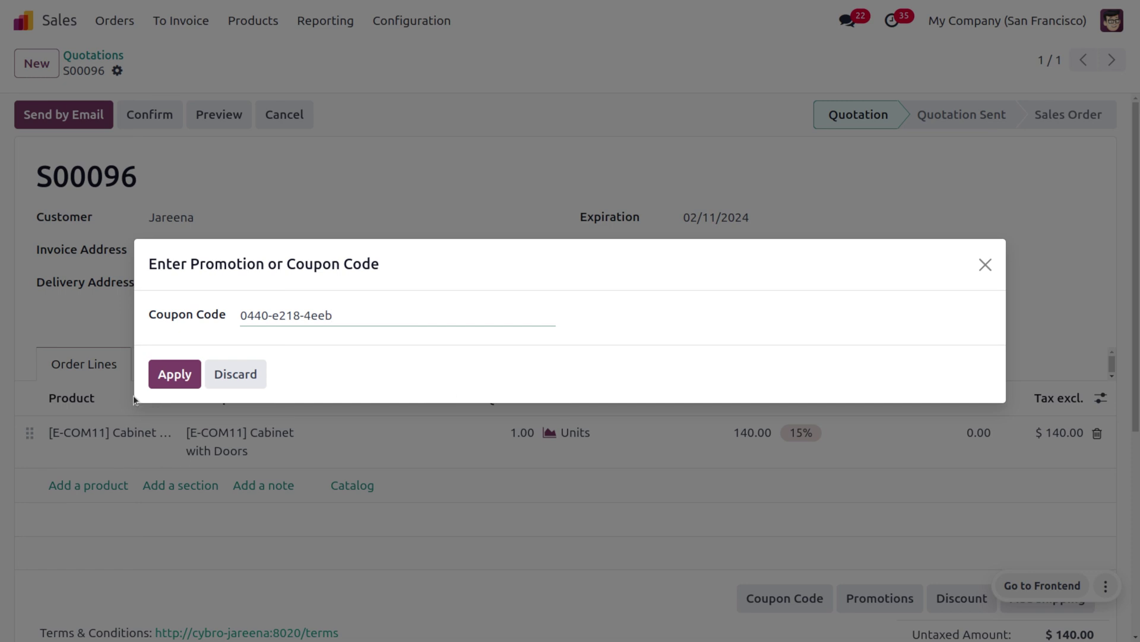
{"action": "left_click", "coordinate": [155, 386]}
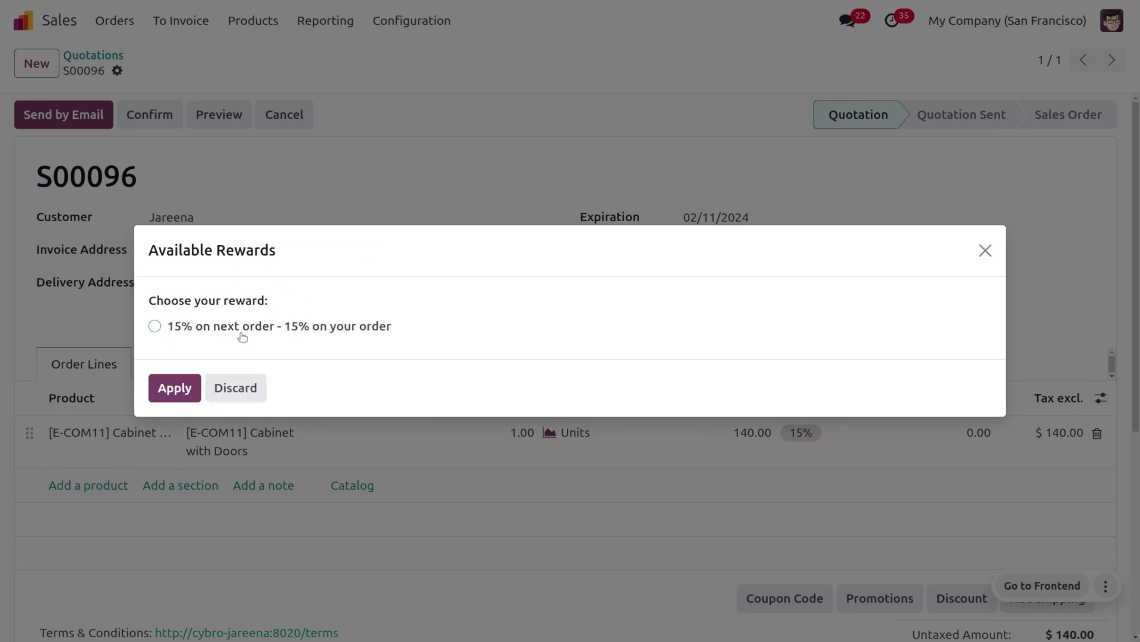
{"action": "left_click", "coordinate": [156, 327]}
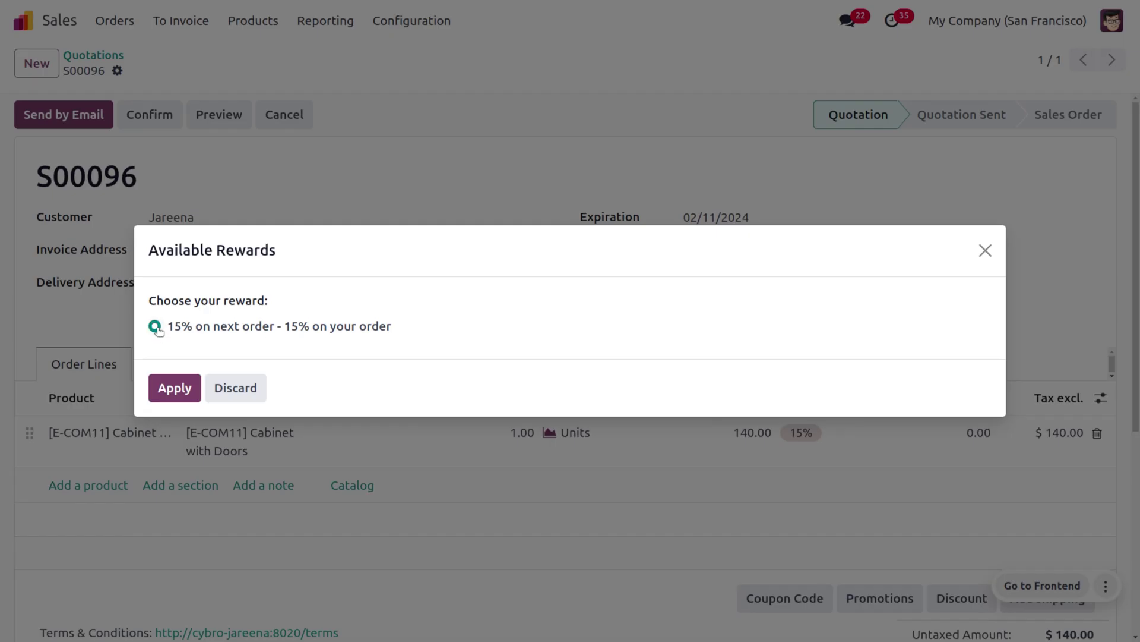
{"action": "left_click", "coordinate": [175, 388]}
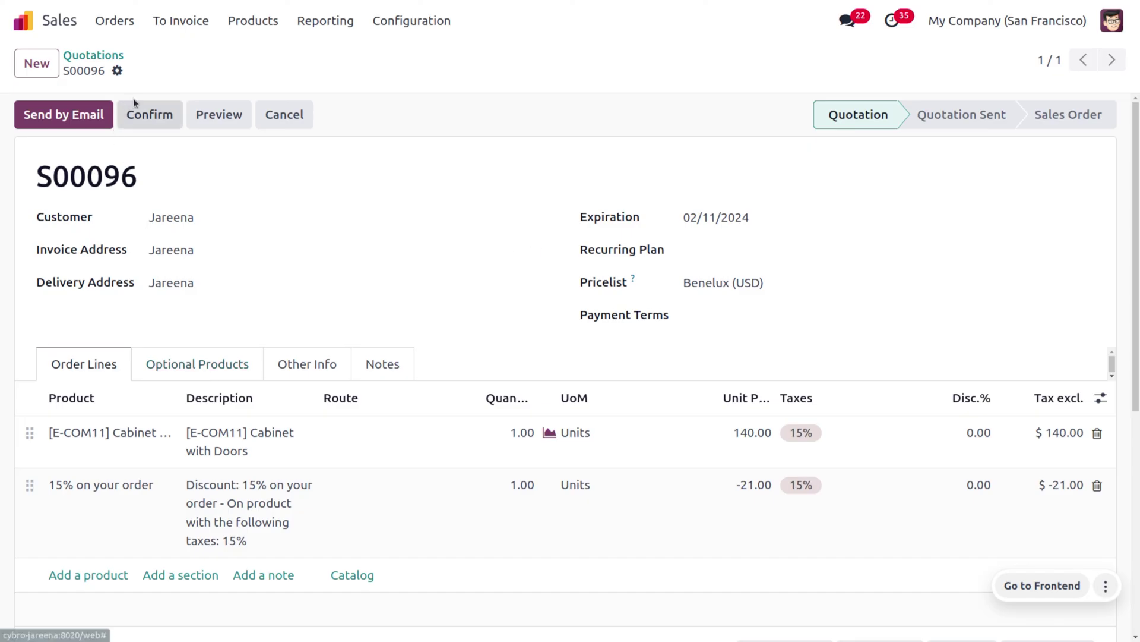
Step: Confirm S00096 as a sales order and open its delivery WH/OUT/00048
{"action": "left_click", "coordinate": [155, 117]}
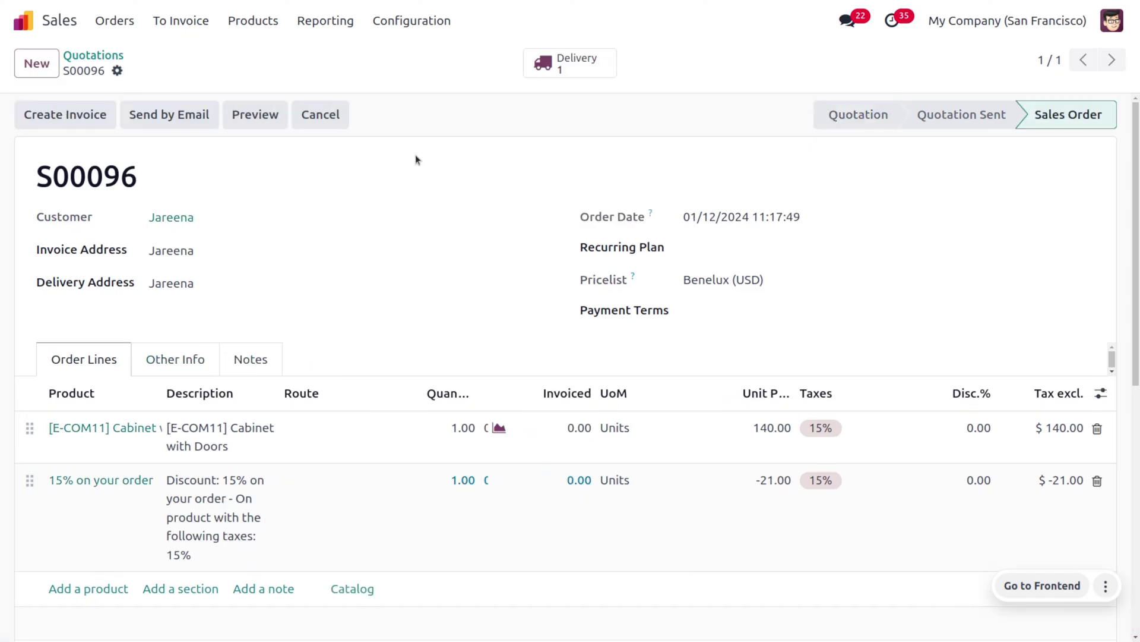
{"action": "left_click", "coordinate": [541, 66]}
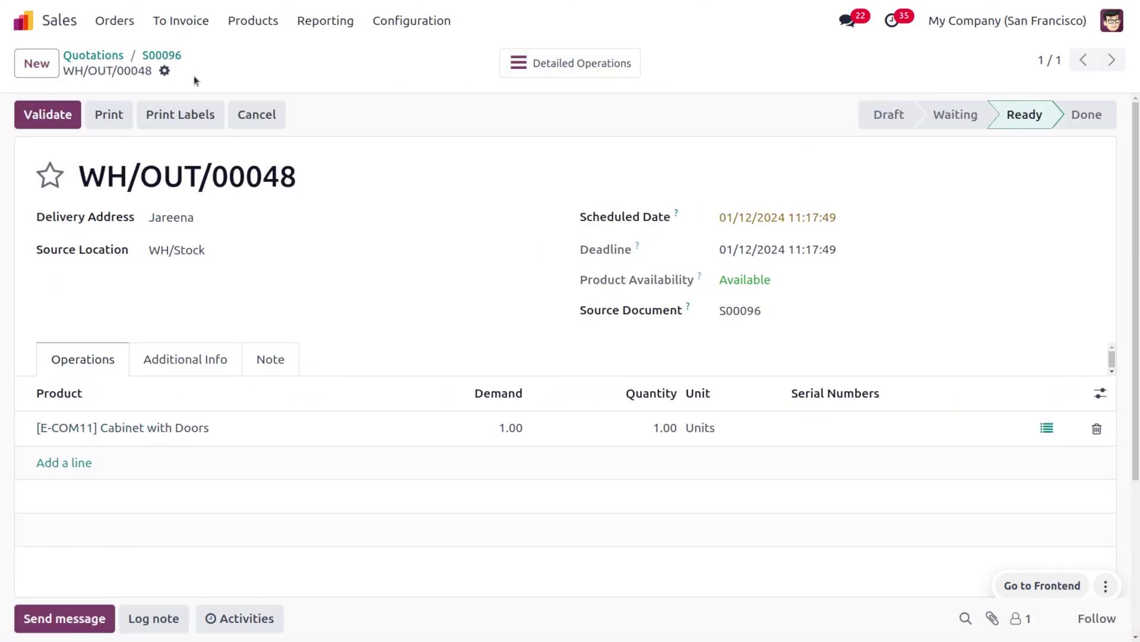